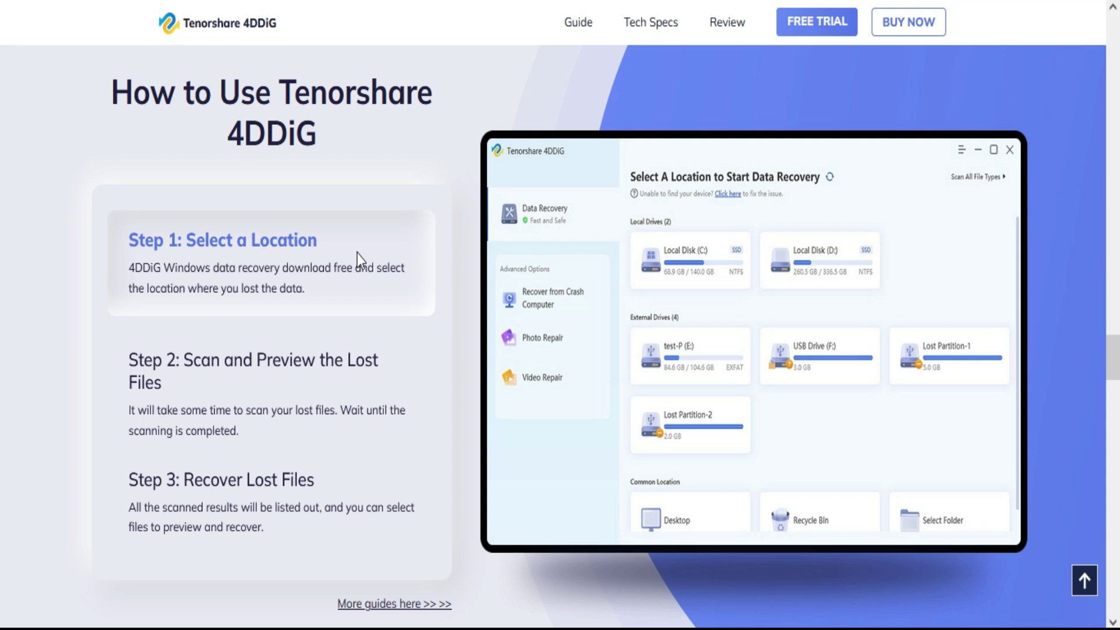
# Step: Review the How to Use guide and highlight the product heading and feature bullets
pyautogui.click(306, 379)
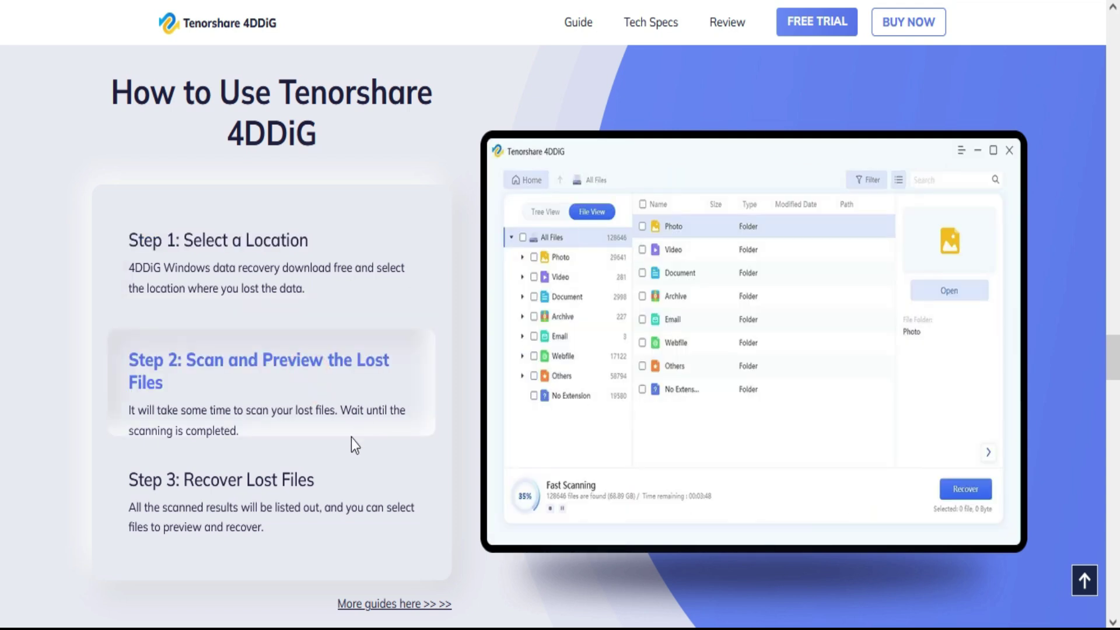
pyautogui.click(337, 484)
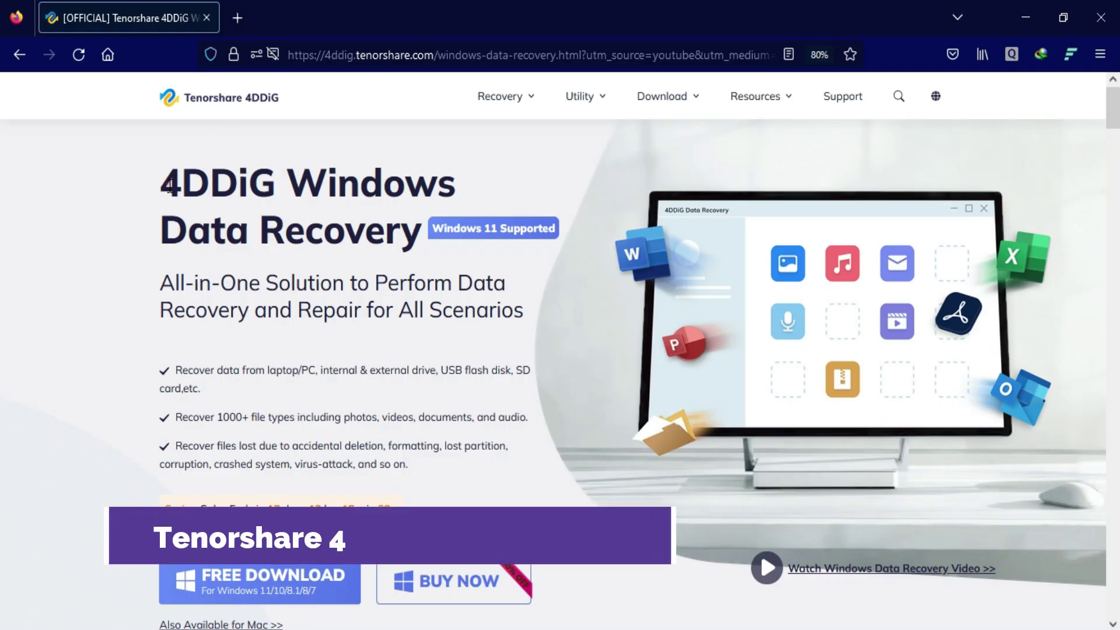
pyautogui.moveTo(163, 185); pyautogui.dragTo(421, 234)
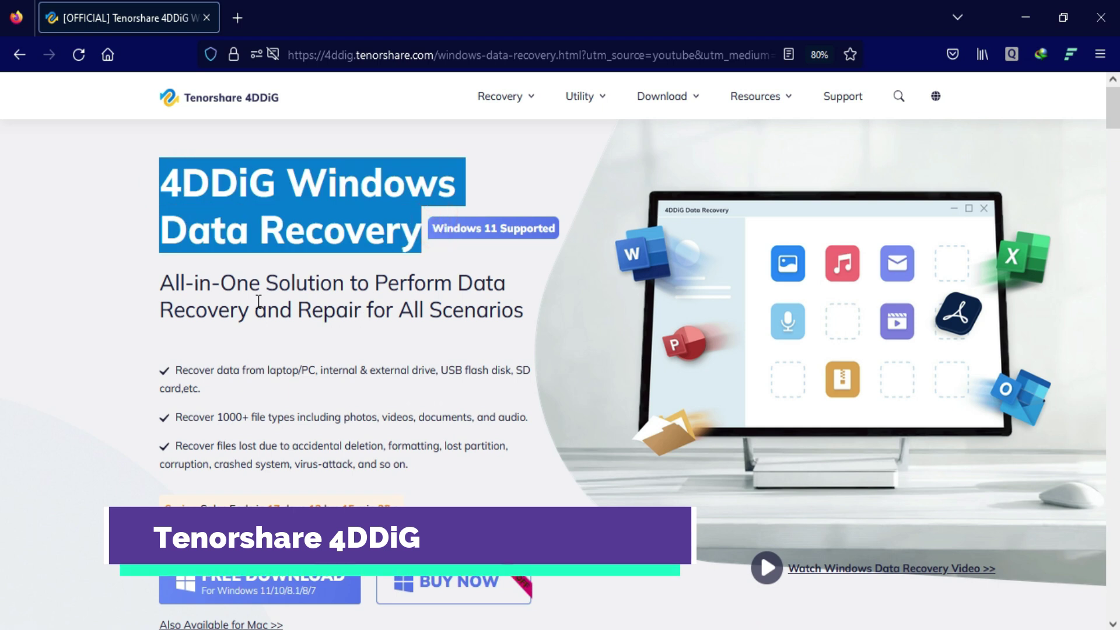
pyautogui.moveTo(161, 278); pyautogui.dragTo(414, 465)
pyautogui.click(407, 446)
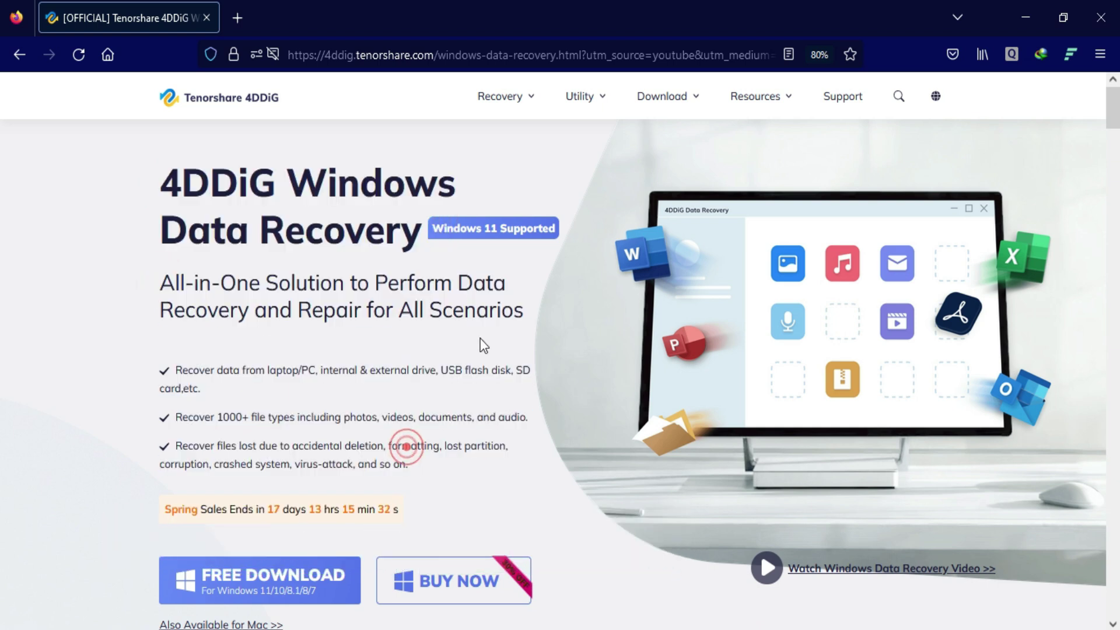
pyautogui.scroll(-5, 467, 412)
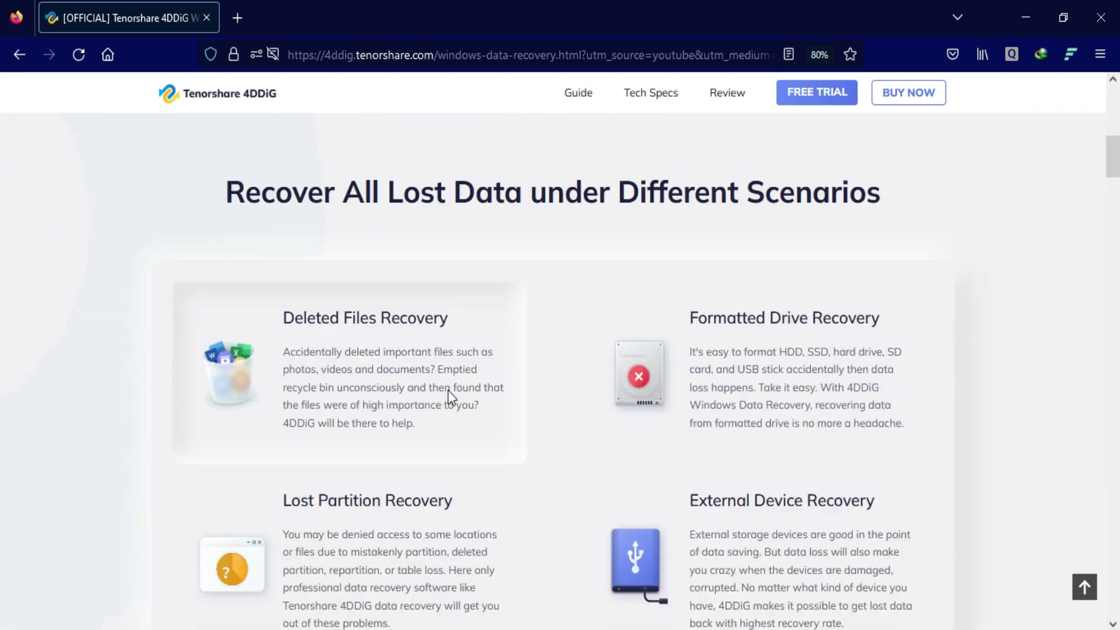
pyautogui.scroll(-2, 449, 390)
pyautogui.scroll(-2, 360, 481)
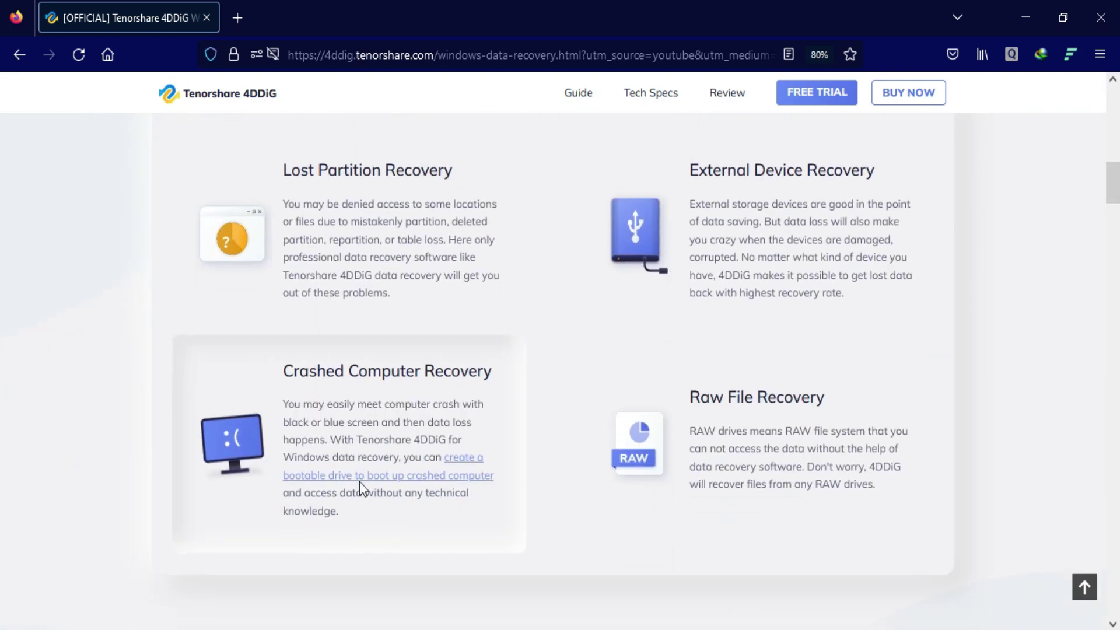
pyautogui.scroll(-3, 360, 482)
pyautogui.scroll(-2, 535, 493)
pyautogui.scroll(-2, 534, 493)
pyautogui.scroll(-1, 535, 493)
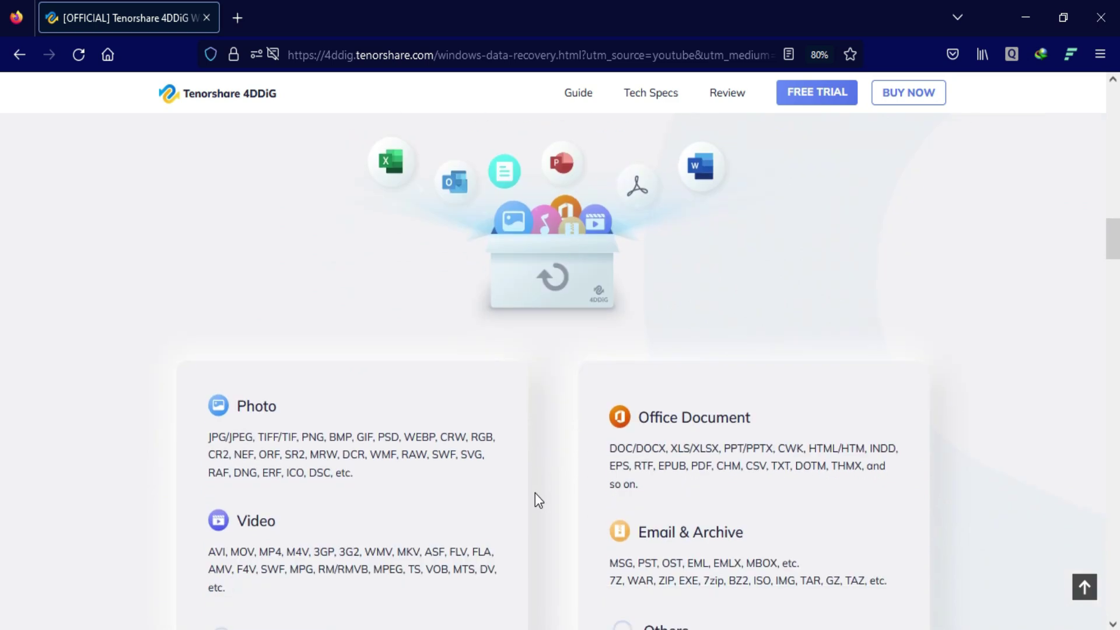
pyautogui.scroll(-1, 535, 492)
pyautogui.scroll(-2, 391, 514)
pyautogui.scroll(-3, 391, 514)
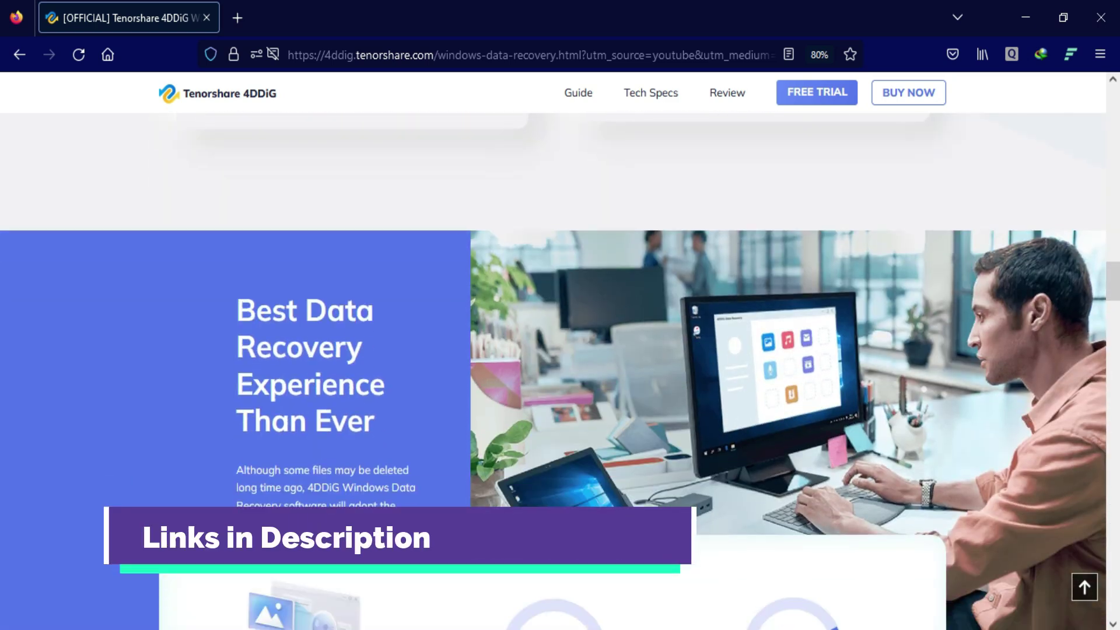
pyautogui.scroll(-1, 474, 486)
pyautogui.scroll(-3, 473, 486)
pyautogui.scroll(-3, 805, 393)
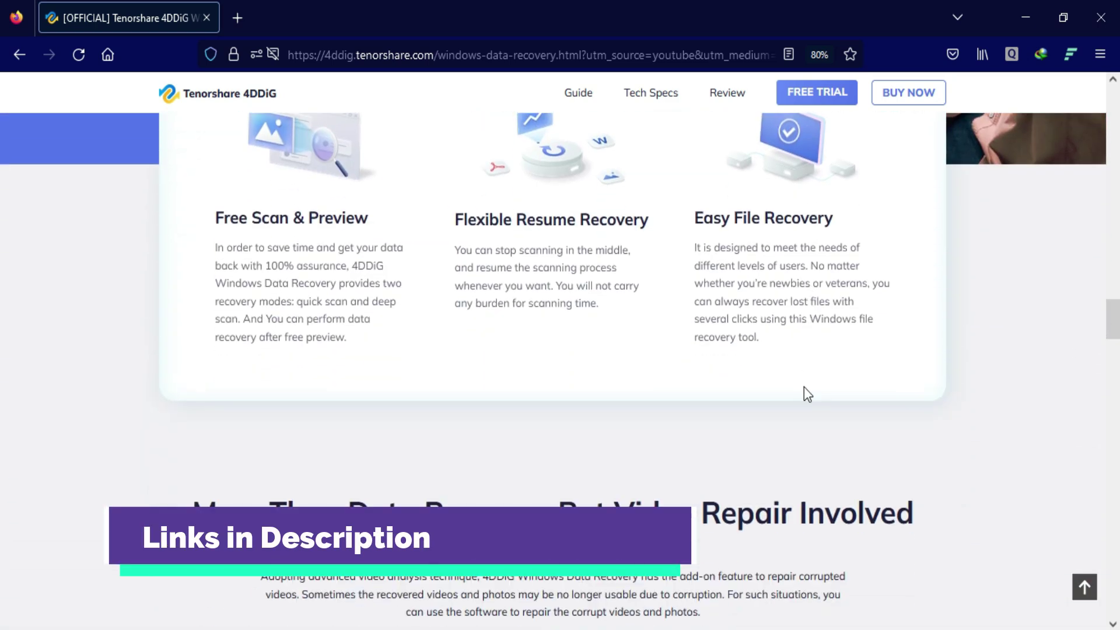
pyautogui.scroll(-2, 792, 401)
pyautogui.scroll(-3, 683, 446)
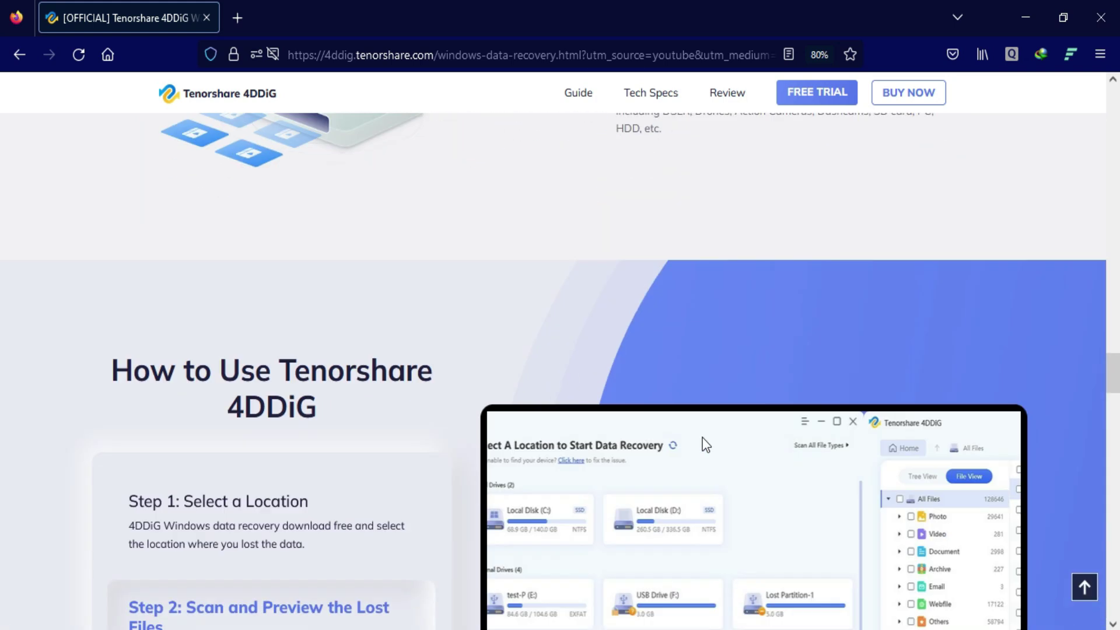
pyautogui.scroll(-2, 708, 443)
# Step: Step through the select-location, scan-and-preview and recover guide steps again
pyautogui.click(294, 335)
pyautogui.click(250, 426)
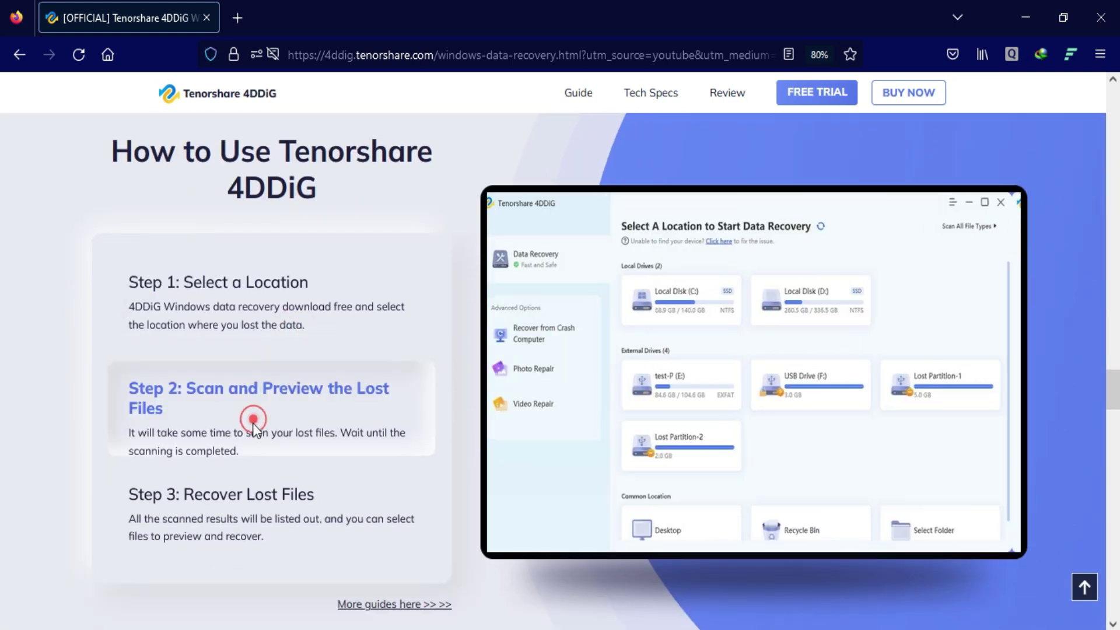
pyautogui.click(232, 490)
pyautogui.scroll(-2, 296, 490)
pyautogui.scroll(-2, 295, 486)
pyautogui.scroll(-1, 302, 494)
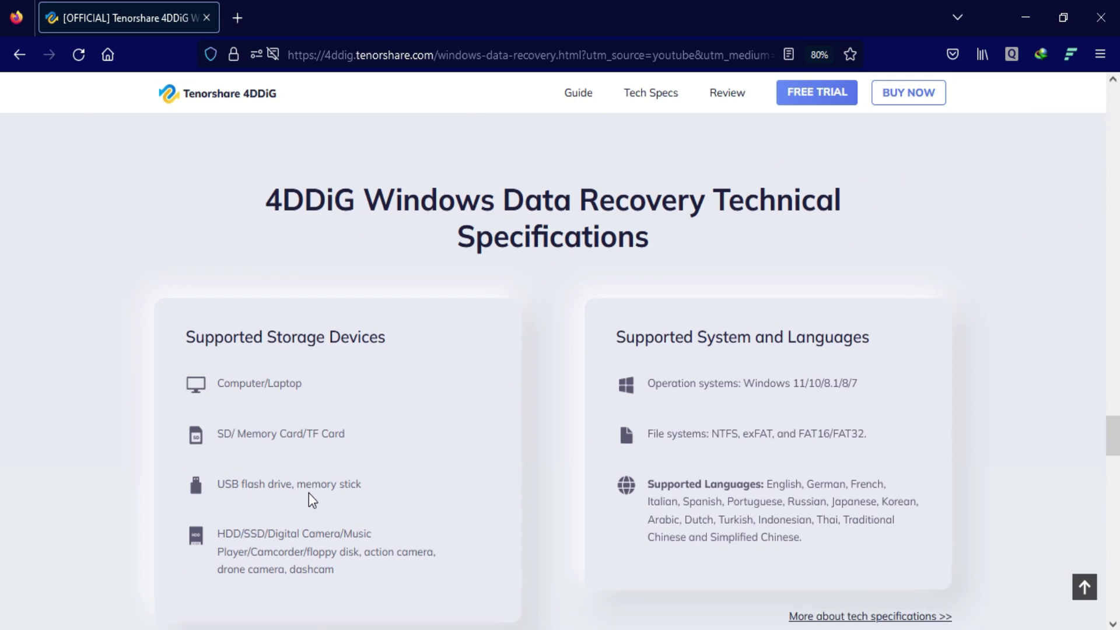
pyautogui.scroll(-1, 551, 289)
pyautogui.scroll(2, 990, 397)
pyautogui.moveTo(1113, 438); pyautogui.dragTo(1114, 96)
pyautogui.scroll(-1, 314, 442)
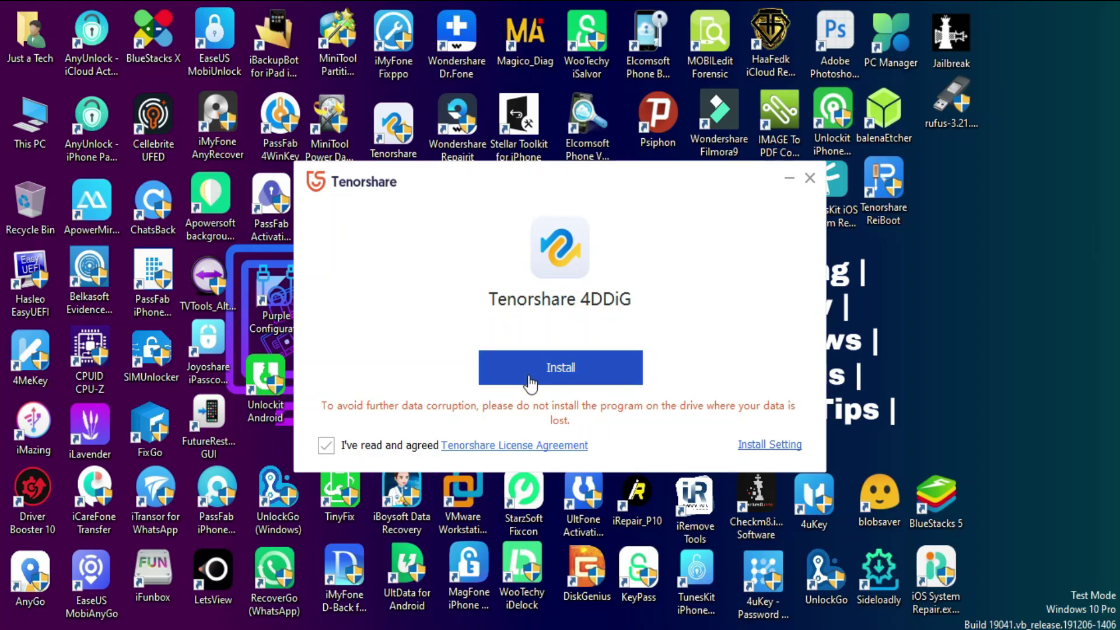
# Step: Install Tenorshare 4DDiG and launch it once installation finishes
pyautogui.click(528, 375)
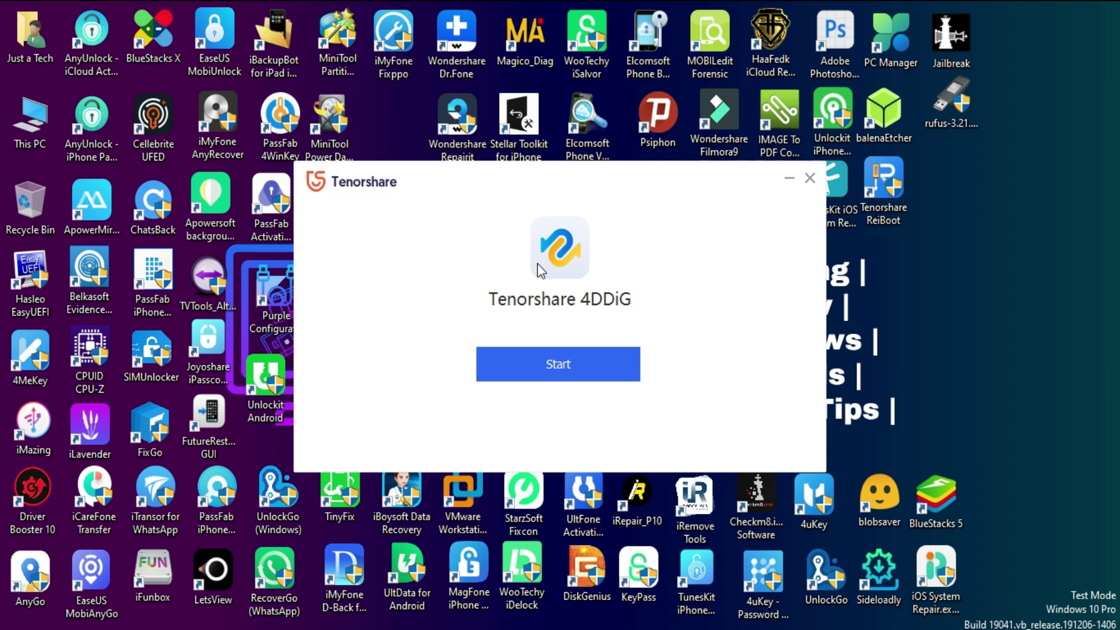
pyautogui.click(541, 374)
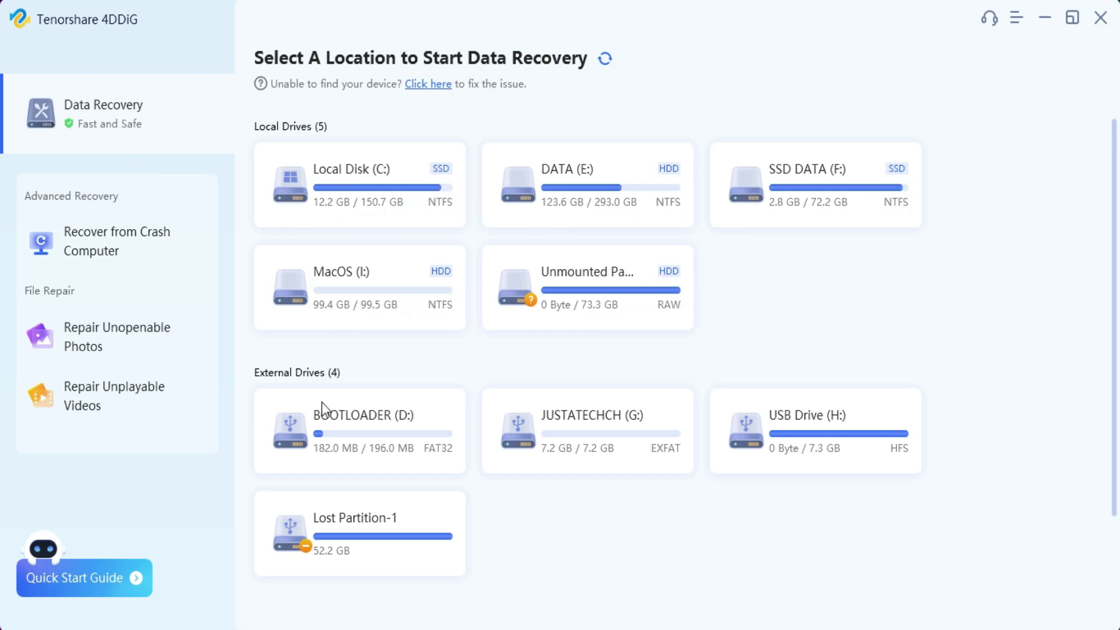
# Step: Look at crashed-computer recovery, photo repair and video repair, returning home each time
pyautogui.click(106, 213)
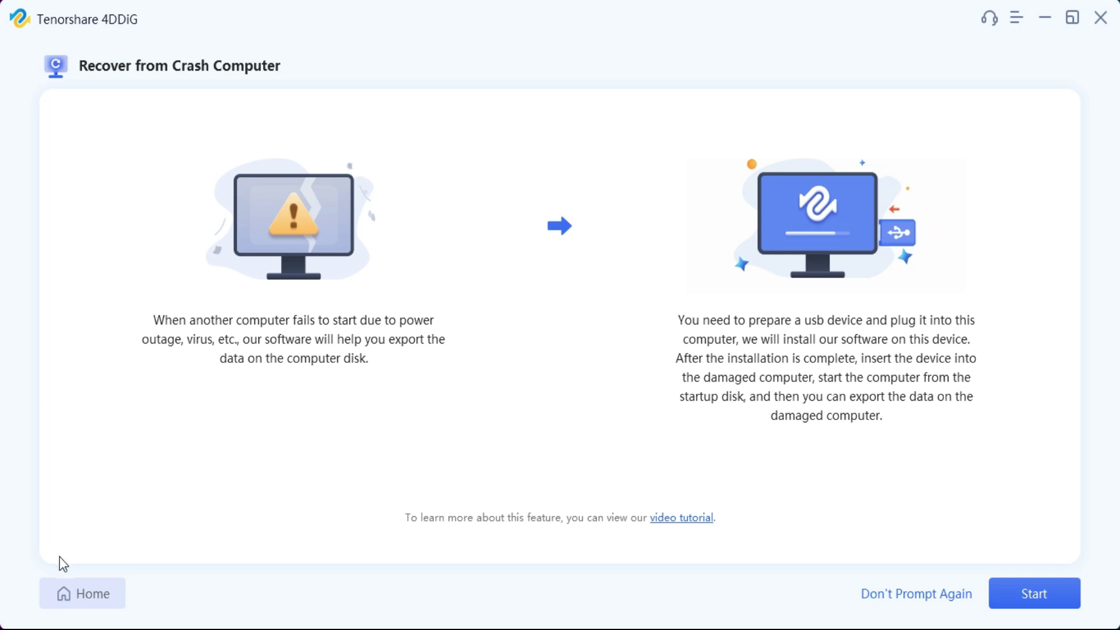
pyautogui.click(77, 594)
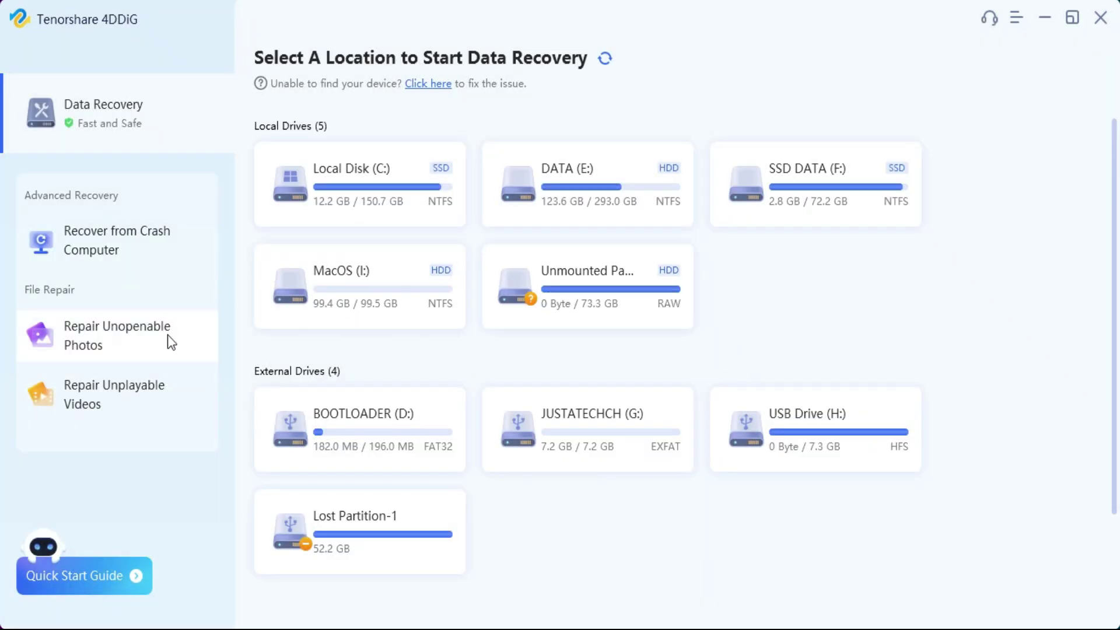
pyautogui.click(134, 345)
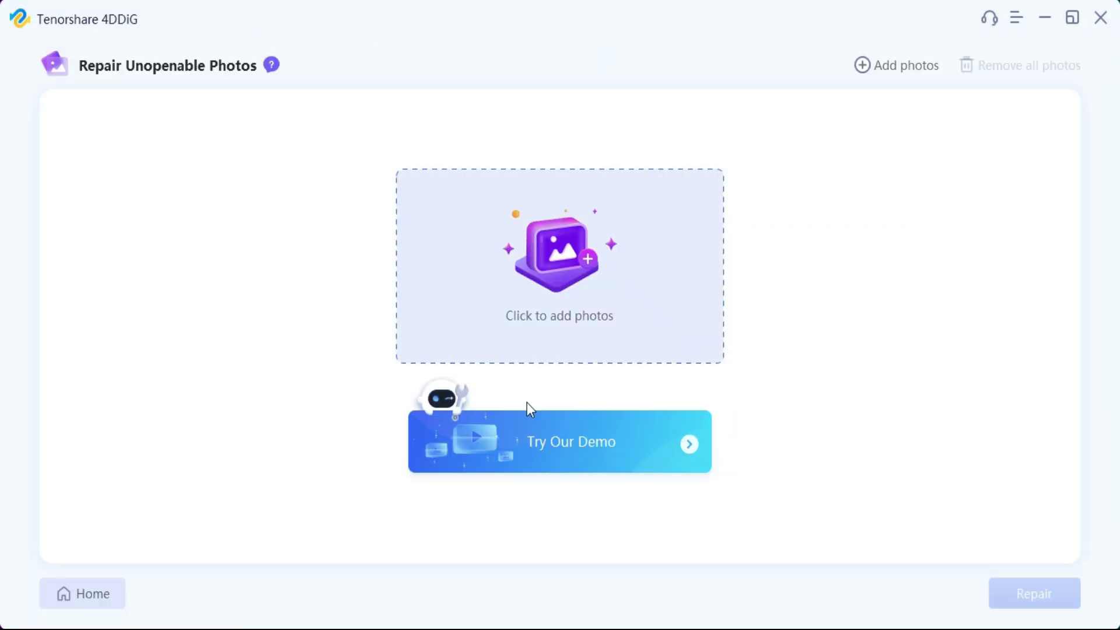
pyautogui.click(88, 593)
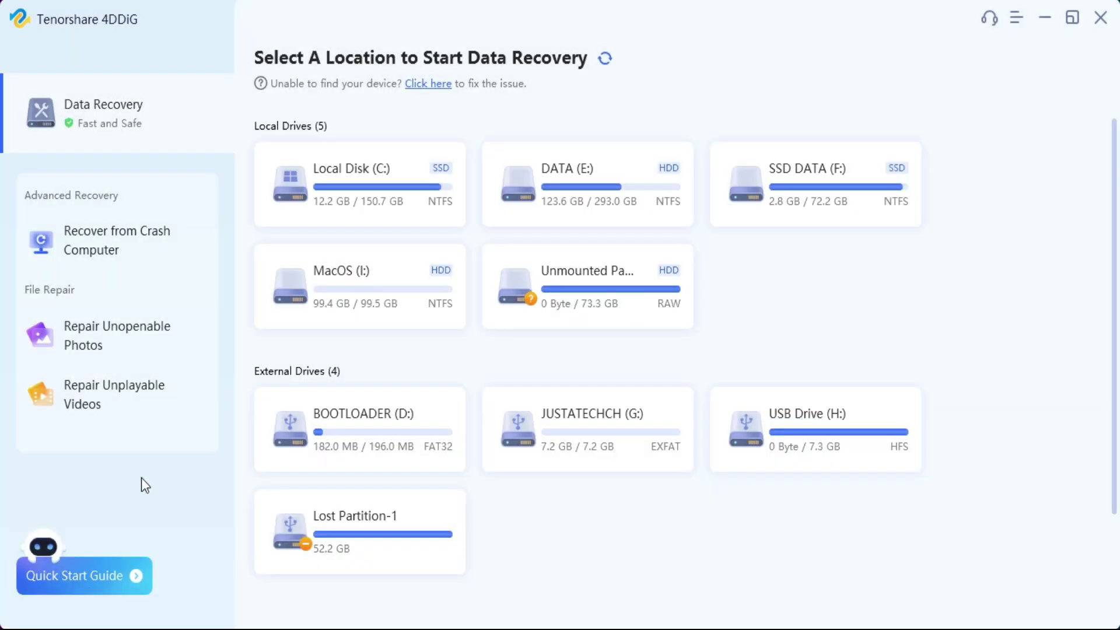
pyautogui.click(100, 396)
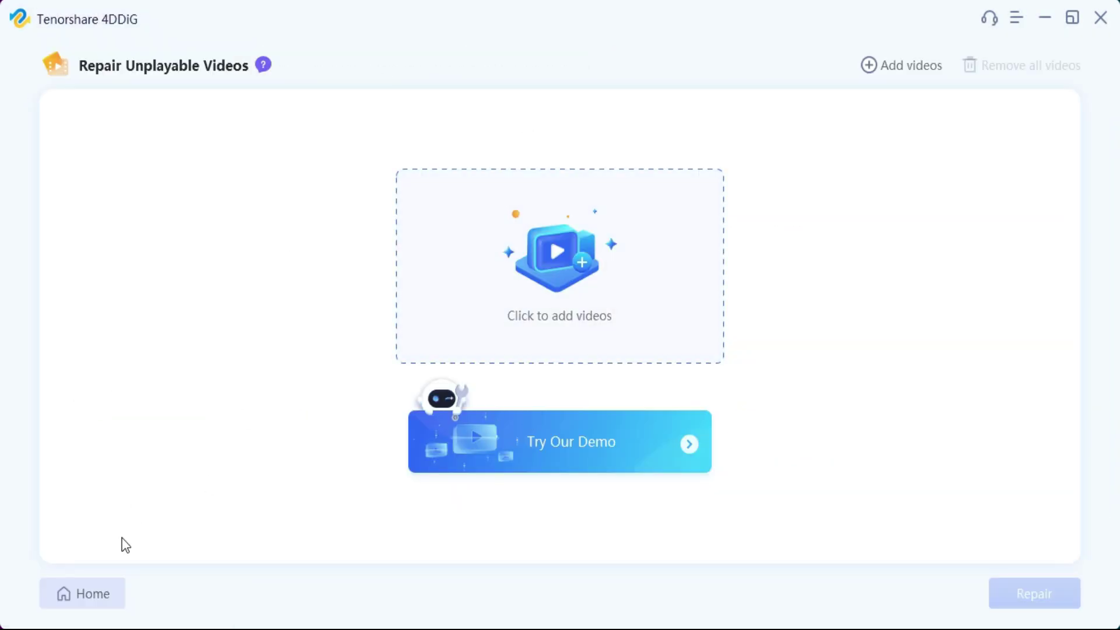
pyautogui.click(94, 585)
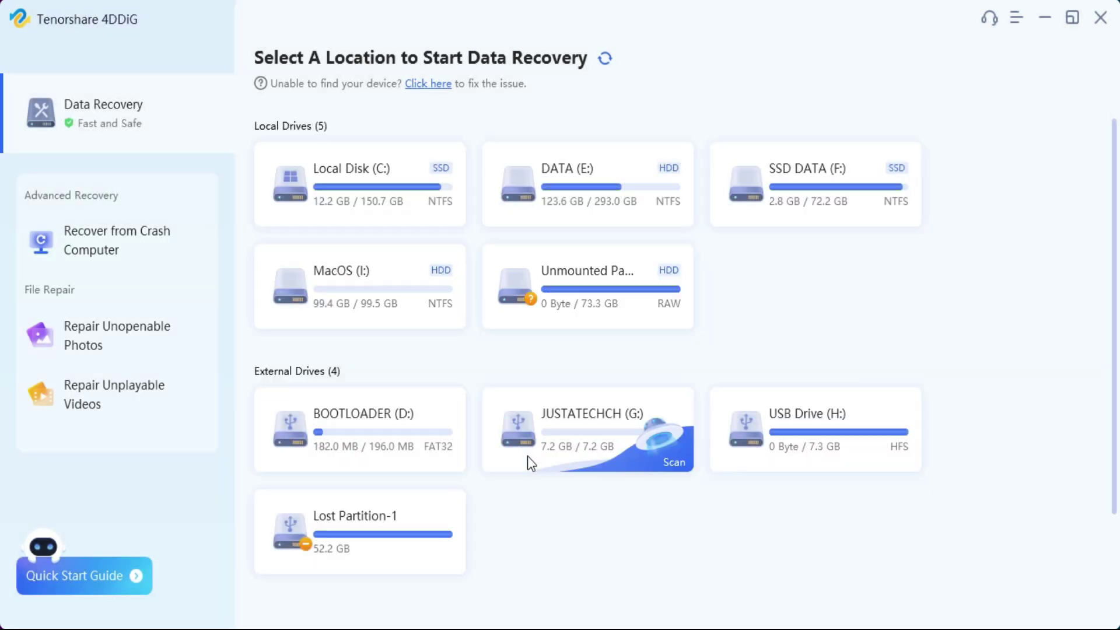
# Step: Open the general options list and the feedback form, then close the form
pyautogui.click(1013, 35)
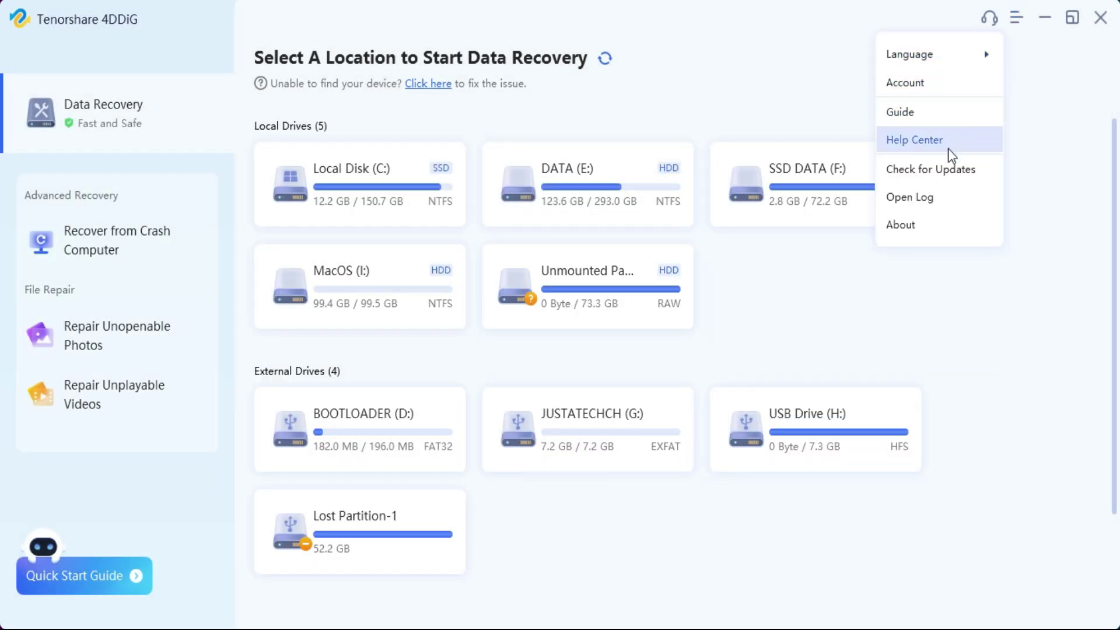
pyautogui.click(985, 21)
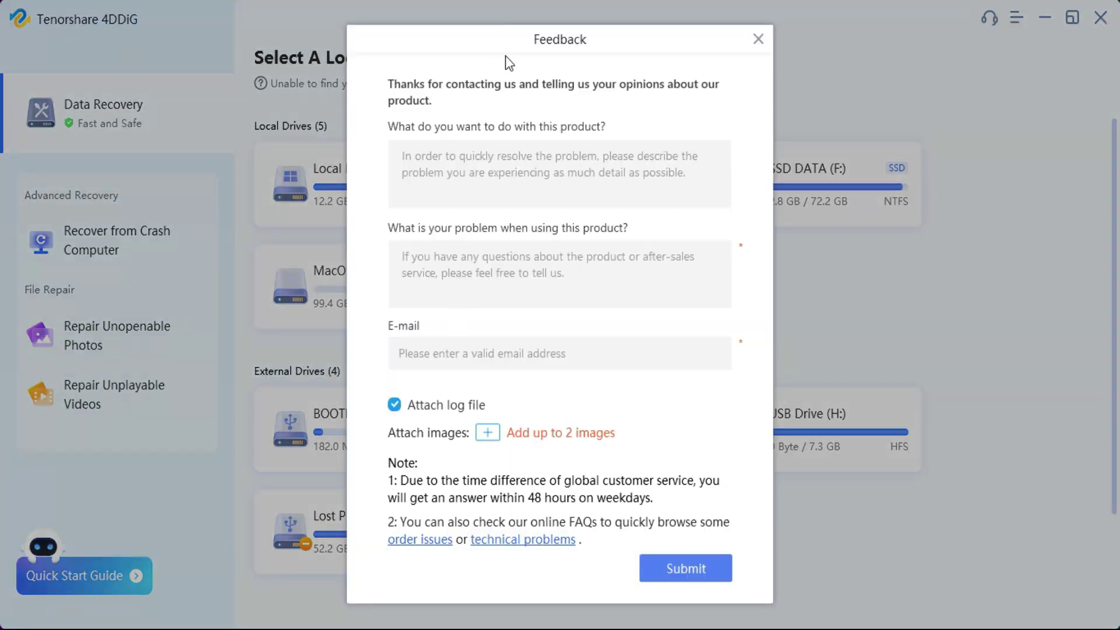
pyautogui.click(757, 39)
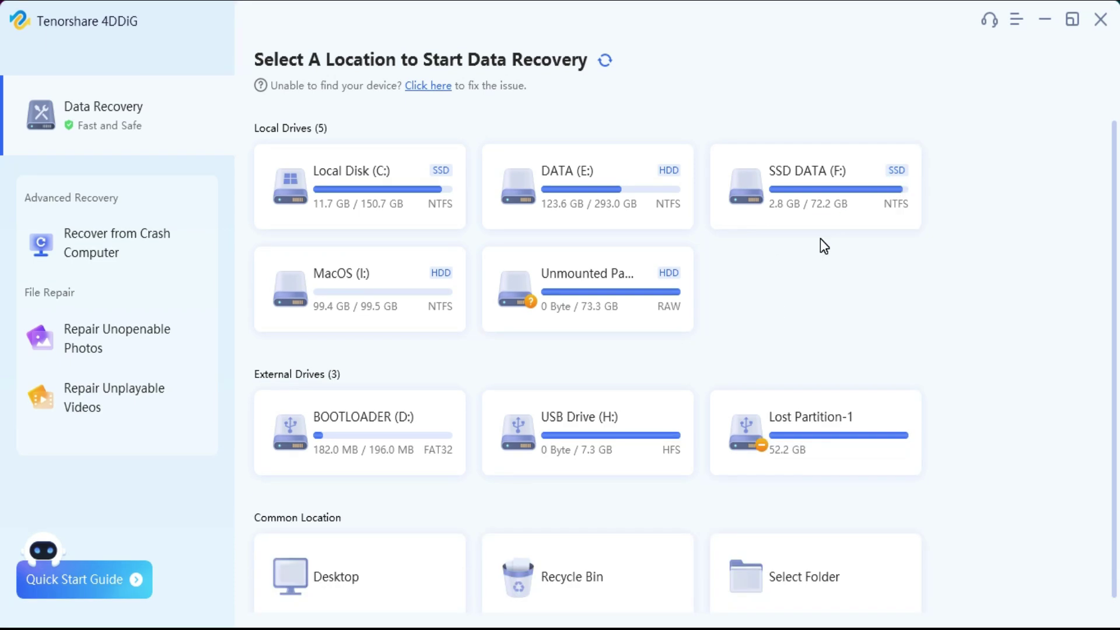
pyautogui.scroll(-1, 819, 281)
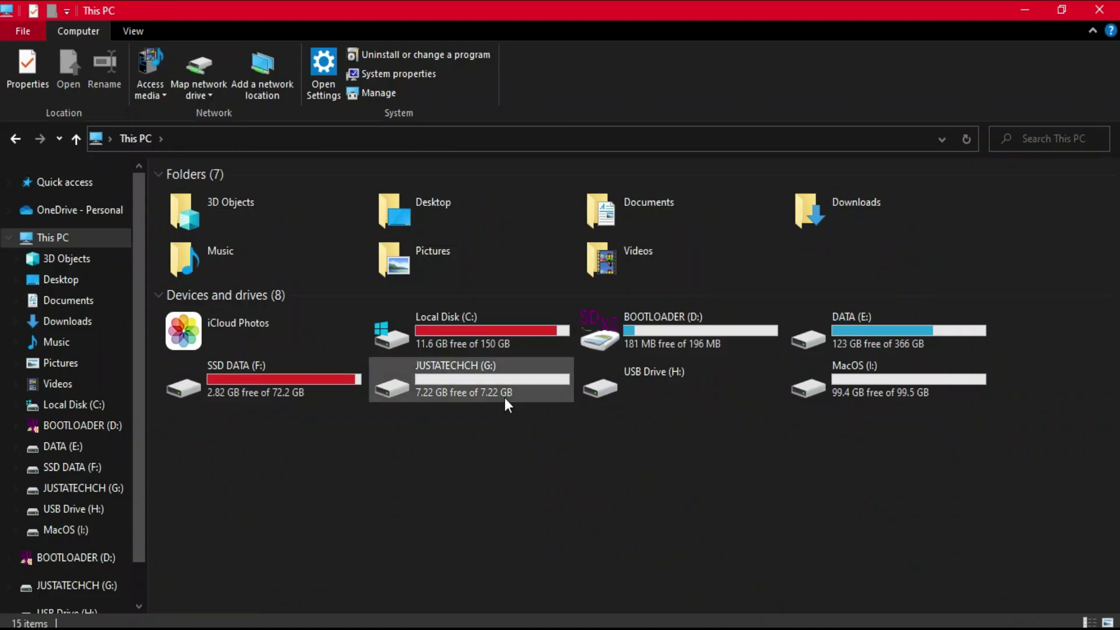
# Step: Open JUSTATECHCH (G:) in File Explorer and confirm it has no files
pyautogui.doubleClick(505, 399)
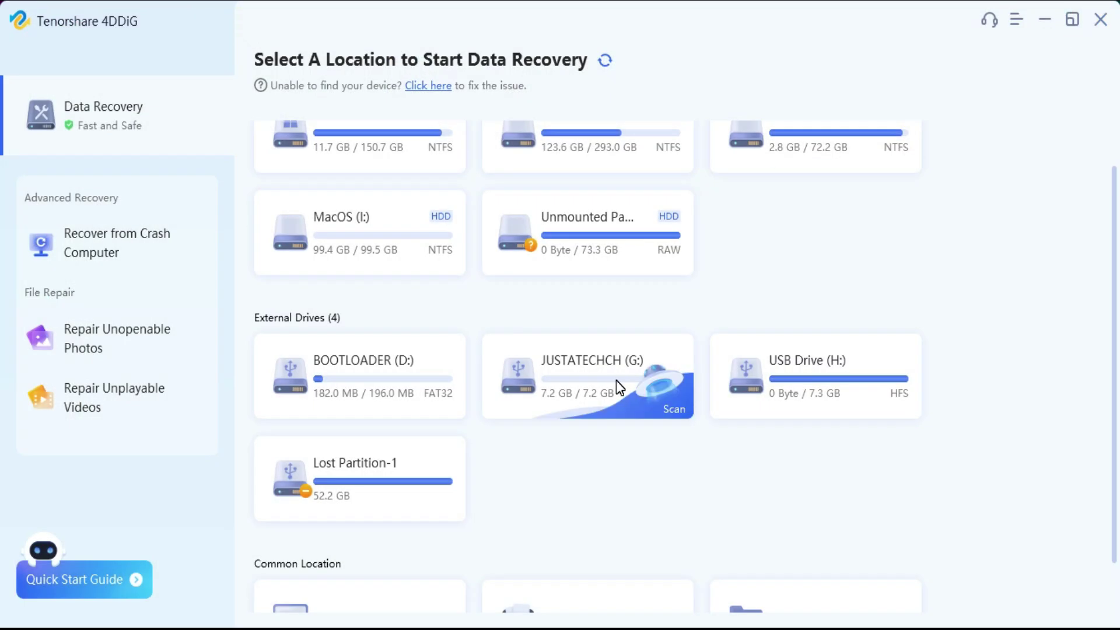
# Step: Scan the JUSTATECHCH (G:) drive for all file types, including system files
pyautogui.click(616, 385)
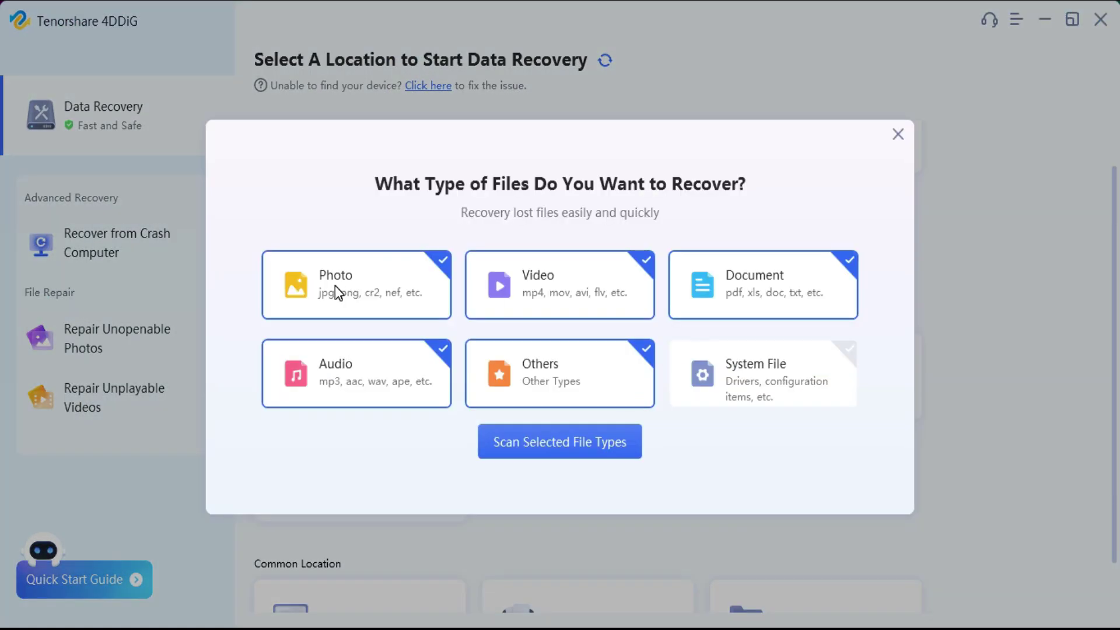
pyautogui.click(721, 395)
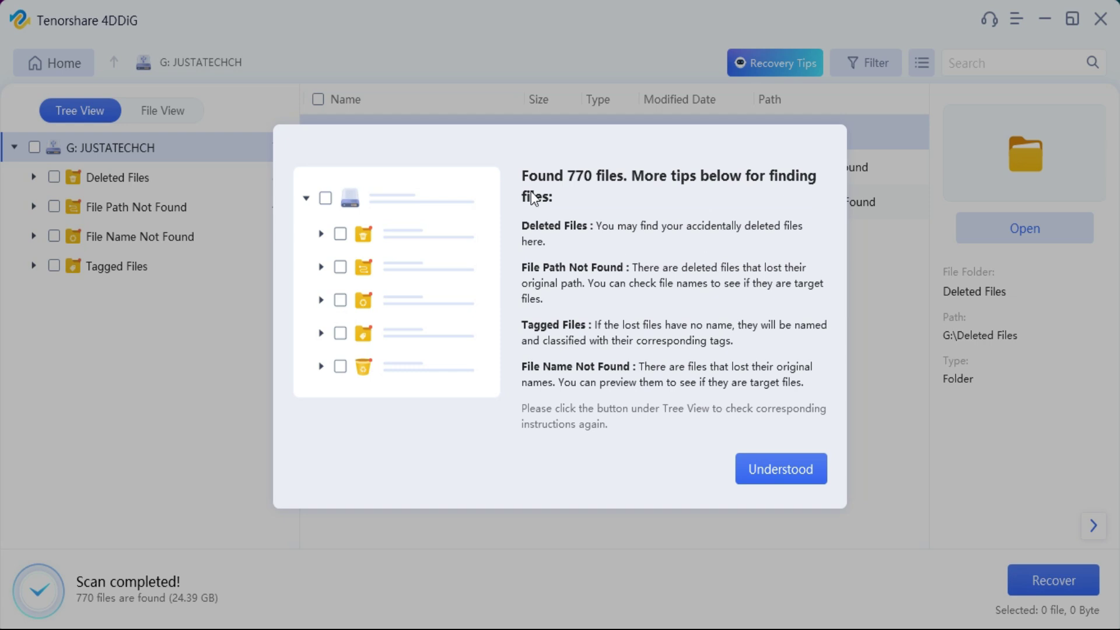
# Step: Dismiss the tips and browse Deleted, Path Not Found, Name Not Found and Tagged groups
pyautogui.click(759, 464)
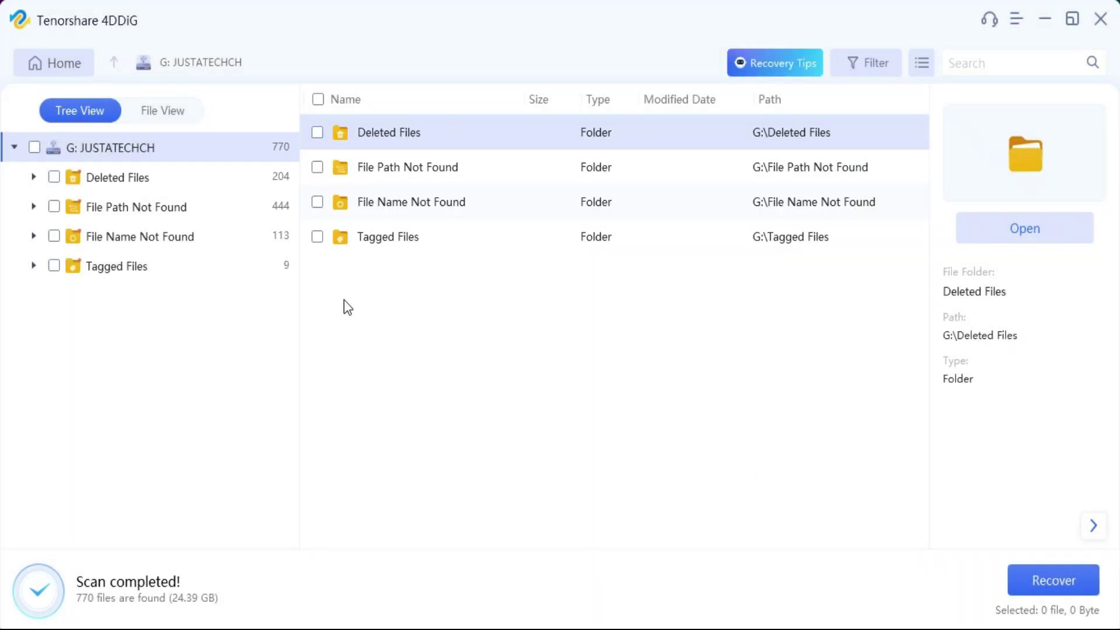
pyautogui.click(111, 184)
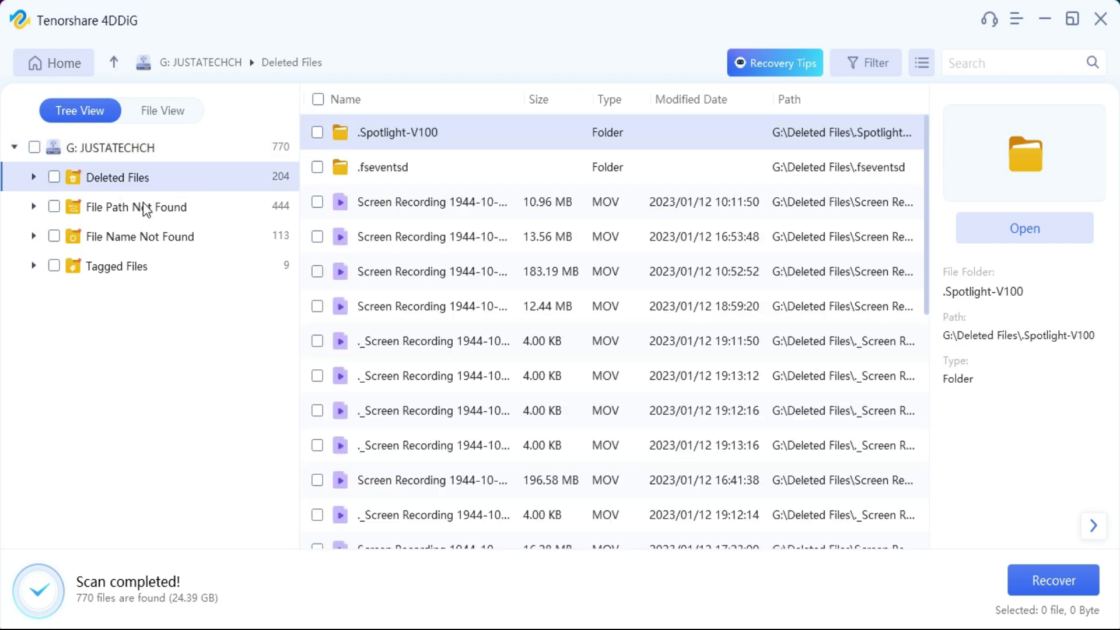
pyautogui.click(143, 210)
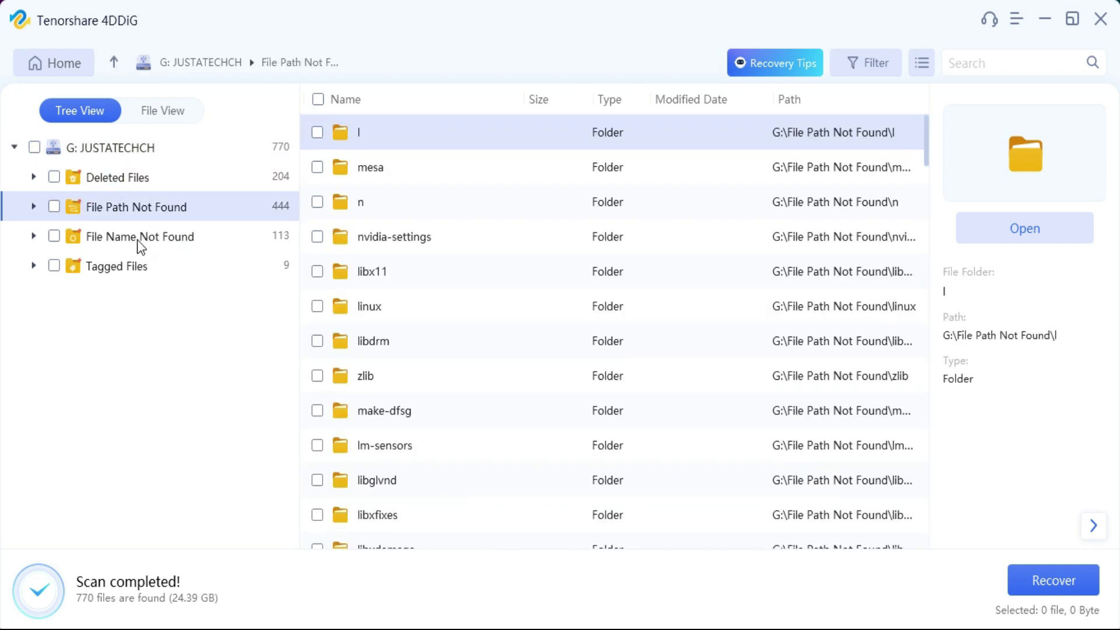
pyautogui.click(138, 240)
pyautogui.click(163, 265)
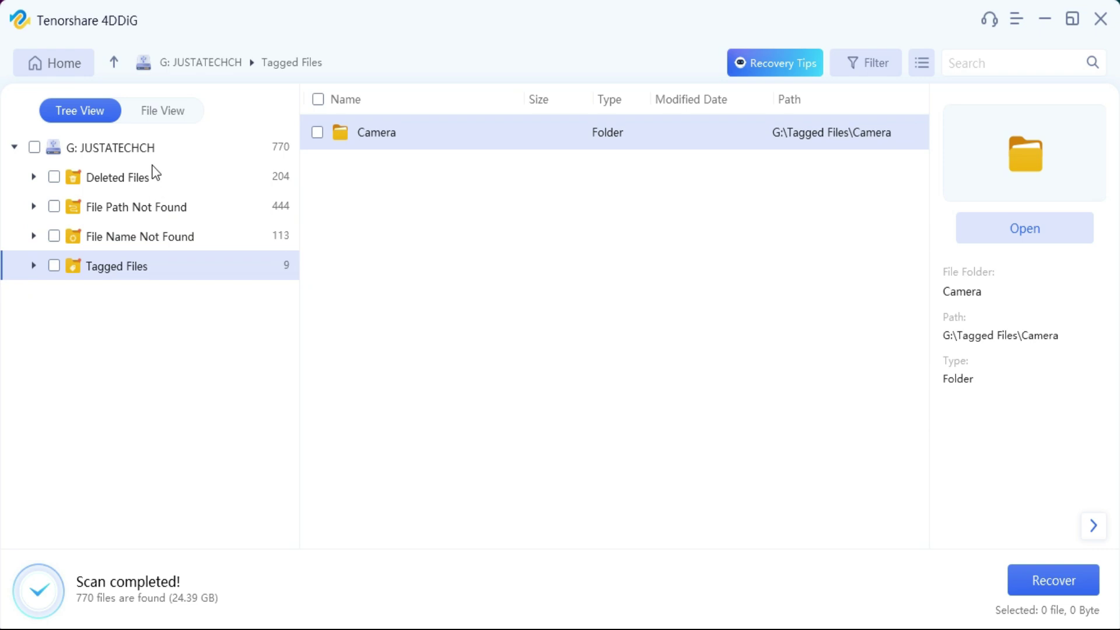
pyautogui.click(156, 140)
# Step: In File View, inspect JPG photos and individual MOV recordings
pyautogui.click(172, 115)
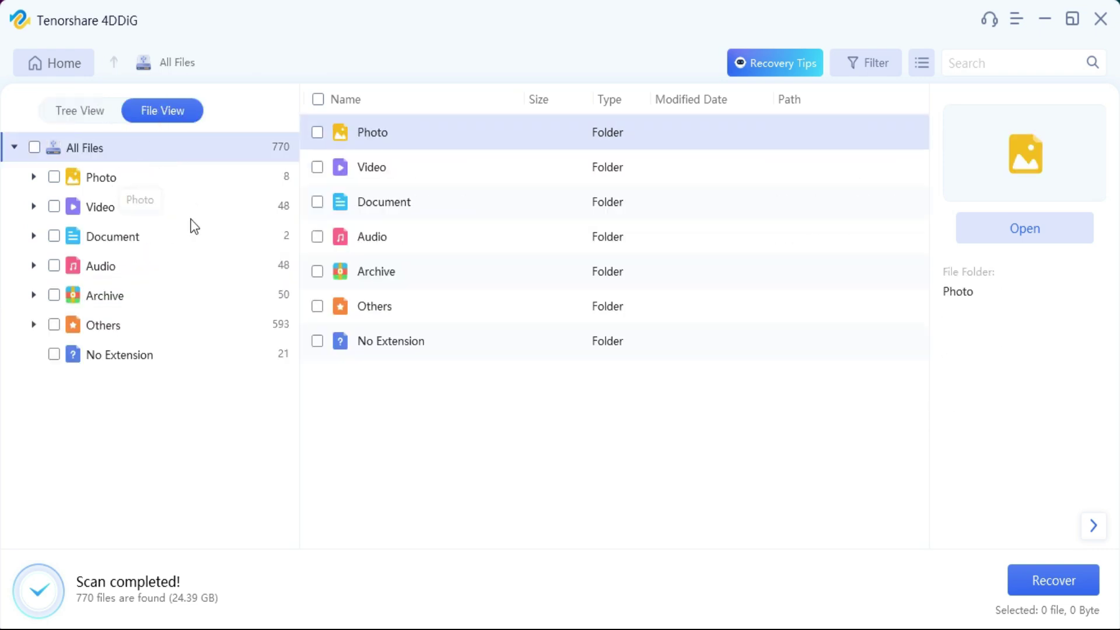
pyautogui.click(111, 178)
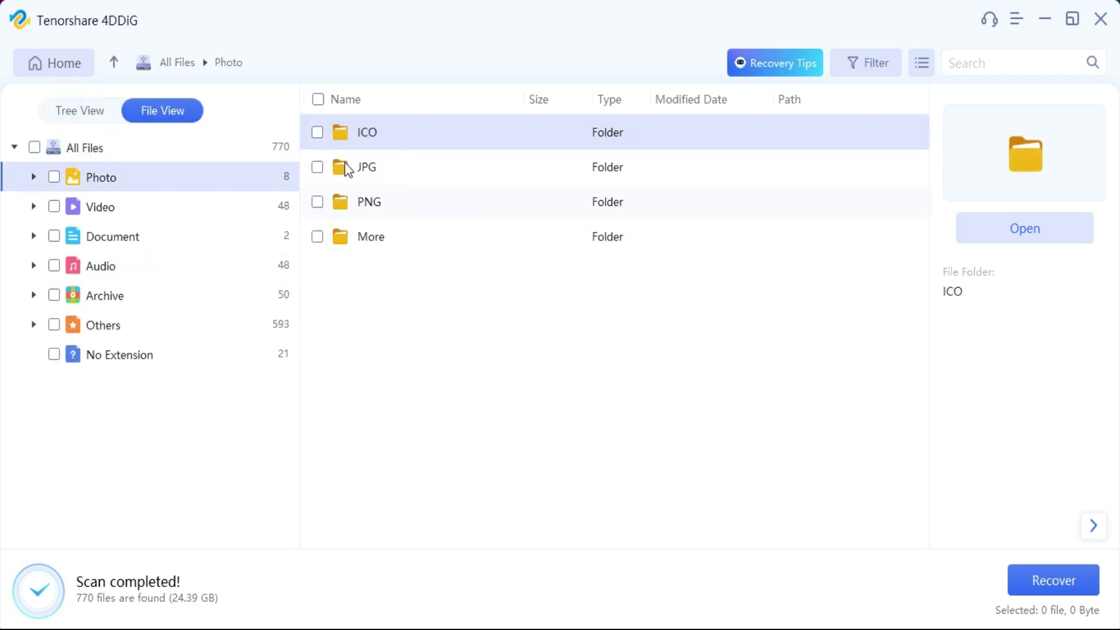
pyautogui.doubleClick(362, 178)
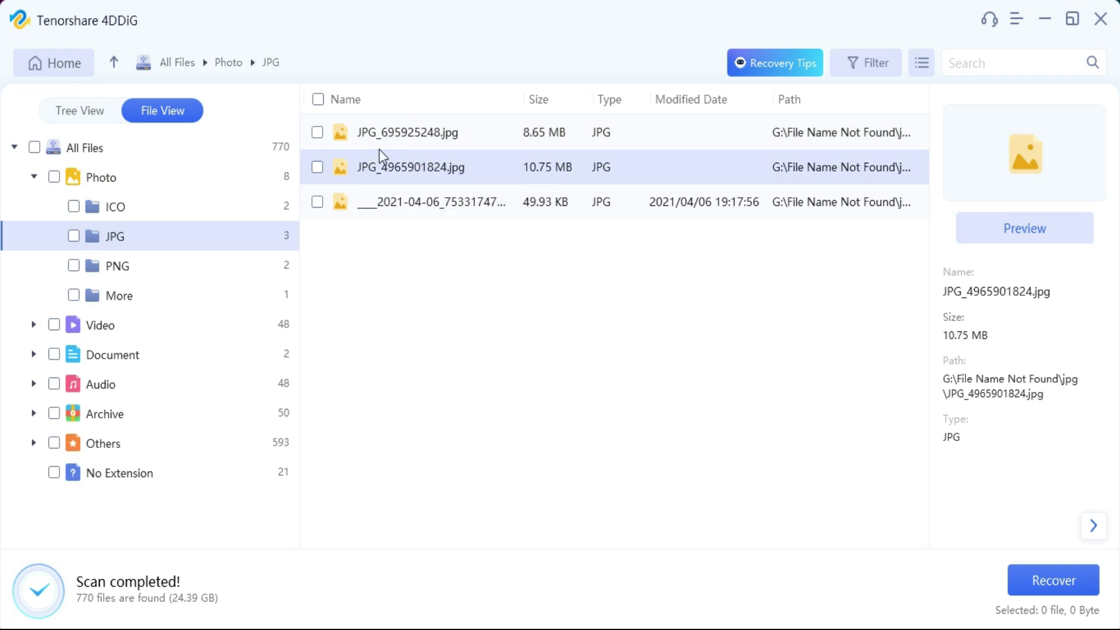
pyautogui.click(419, 141)
pyautogui.click(118, 323)
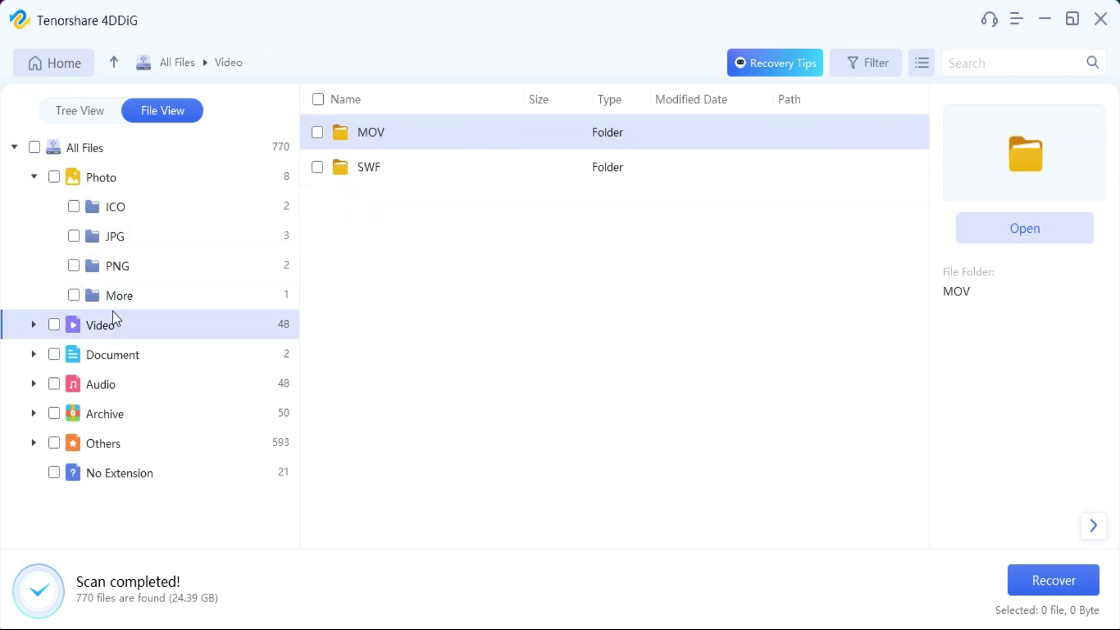
pyautogui.doubleClick(355, 140)
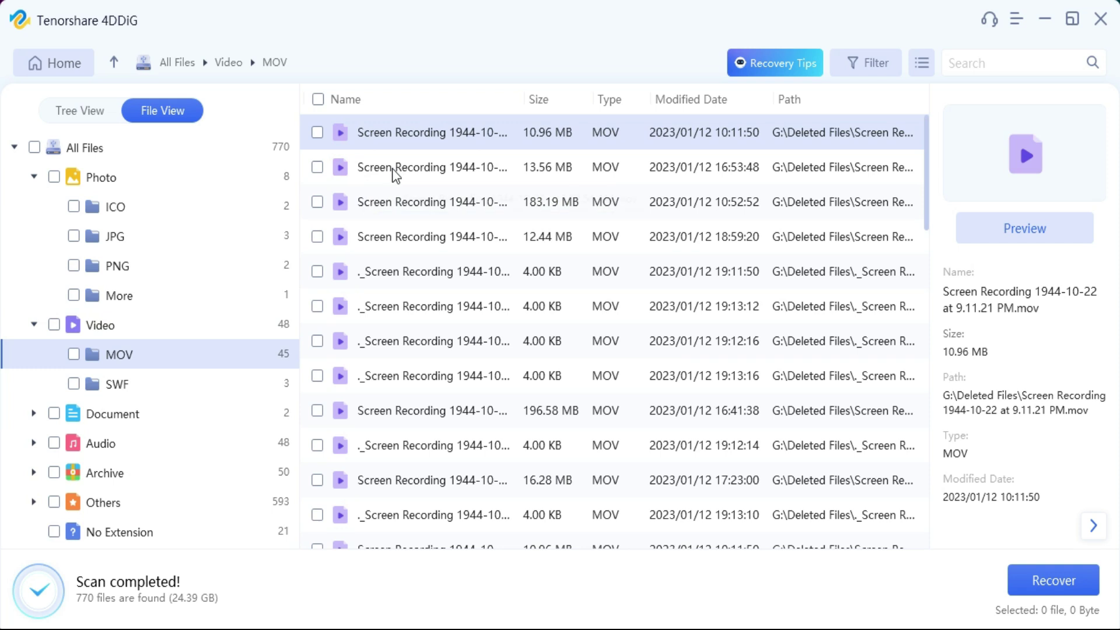
pyautogui.click(357, 167)
pyautogui.click(357, 236)
# Step: Browse Document, Audio, Archive, Others and No Extension categories, then return to Tree View
pyautogui.click(109, 417)
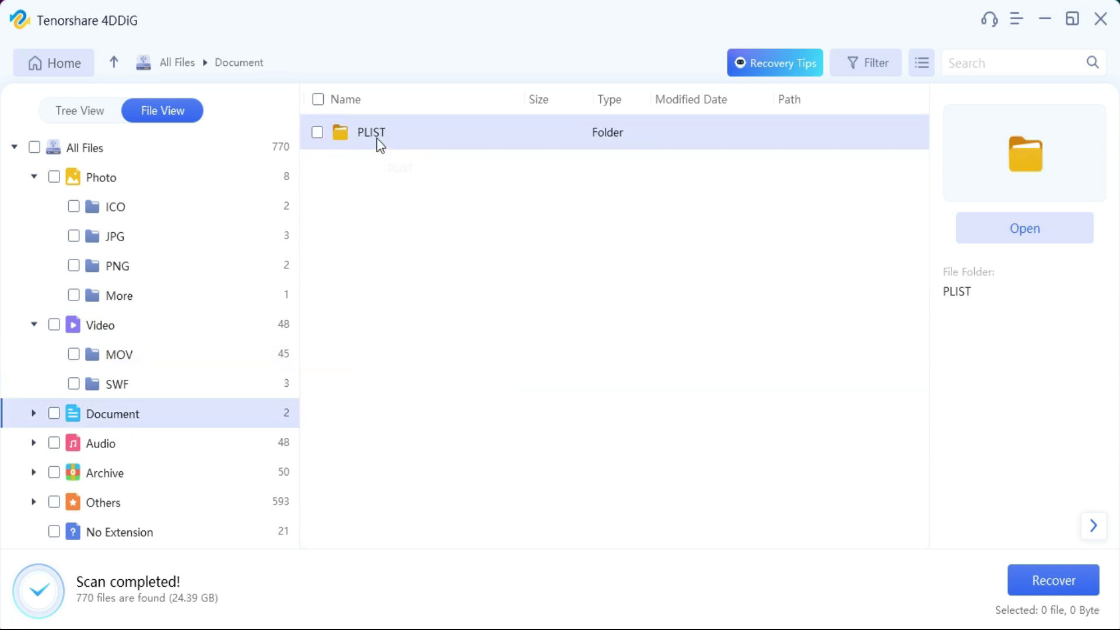
pyautogui.click(105, 449)
pyautogui.click(105, 476)
pyautogui.click(107, 506)
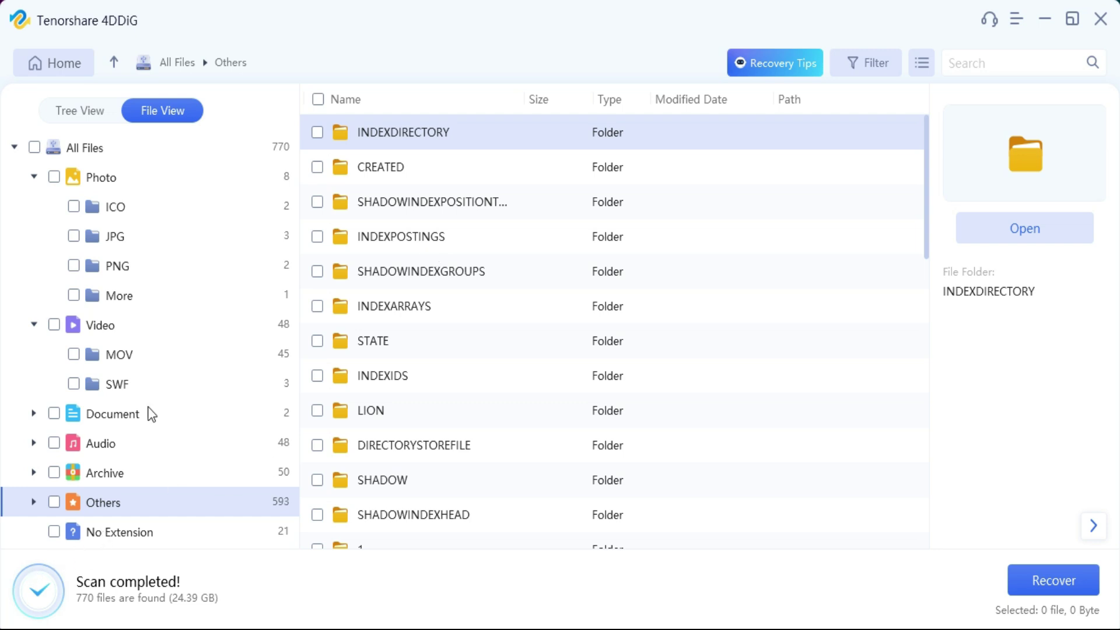
pyautogui.press('Down')
pyautogui.click(84, 150)
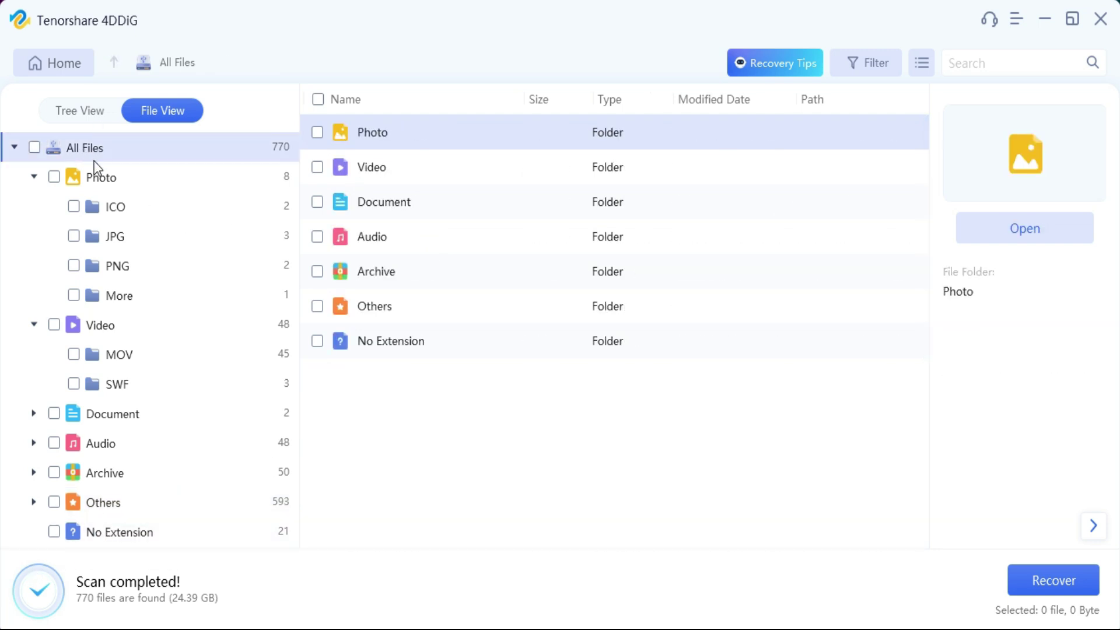
pyautogui.press('End')
pyautogui.click(96, 153)
pyautogui.click(104, 118)
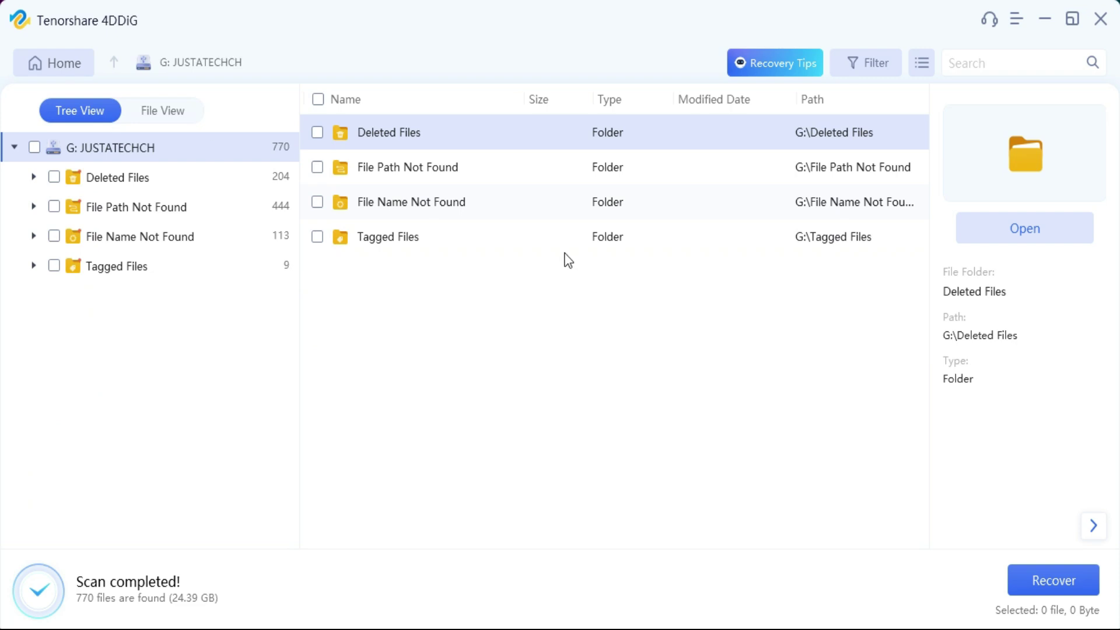
# Step: Explore the file type, size, modified time and tag filters, and toggle the view layout
pyautogui.click(858, 70)
pyautogui.click(57, 103)
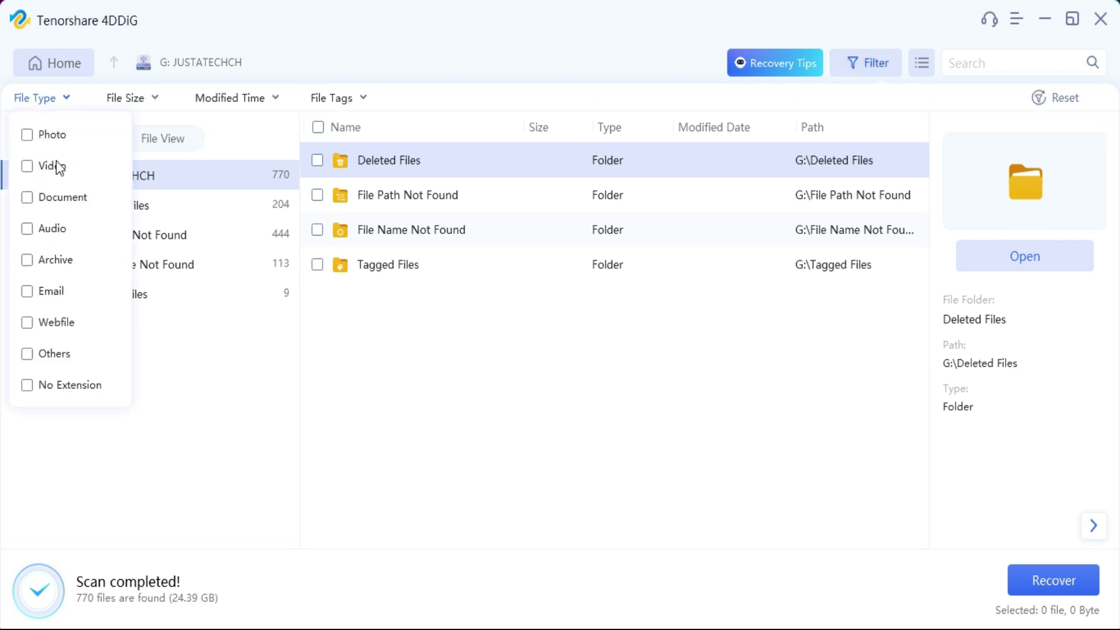
pyautogui.click(27, 134)
pyautogui.click(27, 165)
pyautogui.click(25, 133)
pyautogui.click(145, 98)
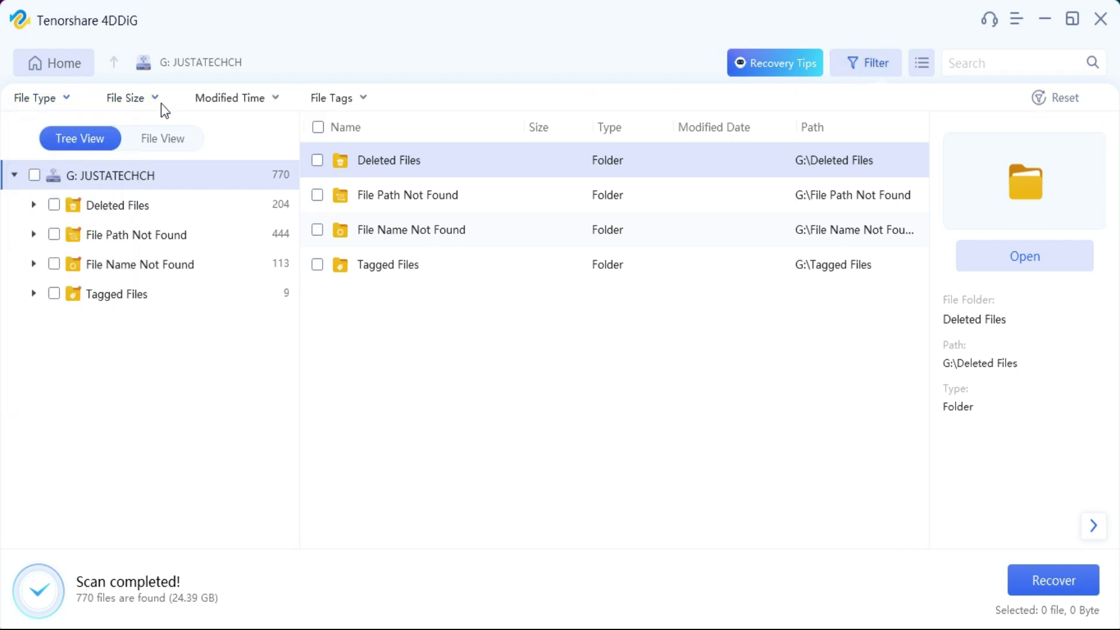
pyautogui.click(271, 102)
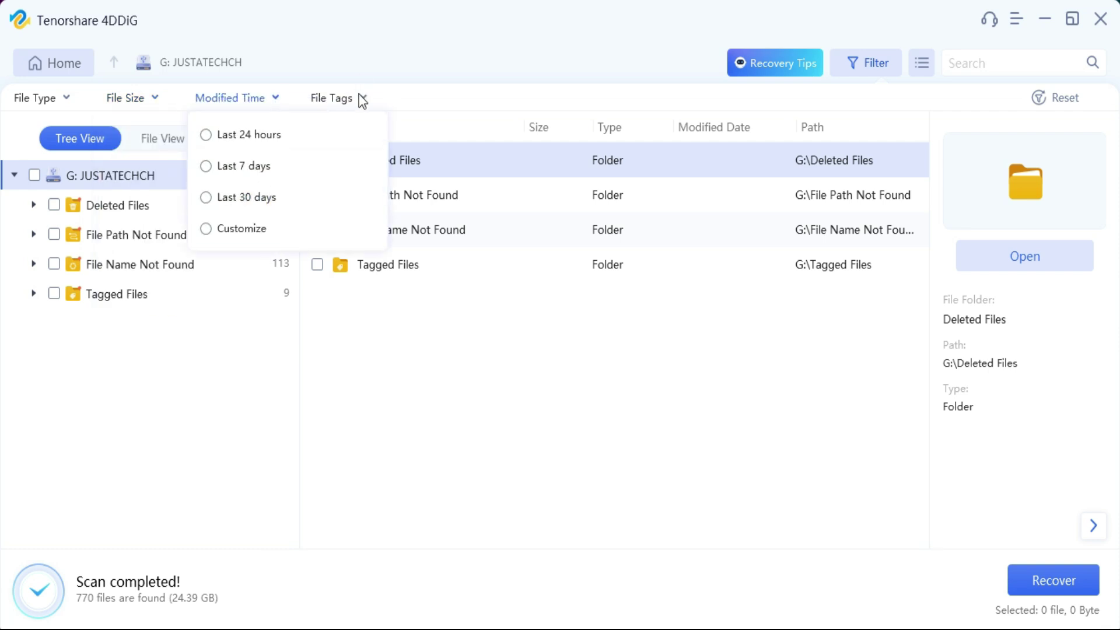
pyautogui.click(359, 98)
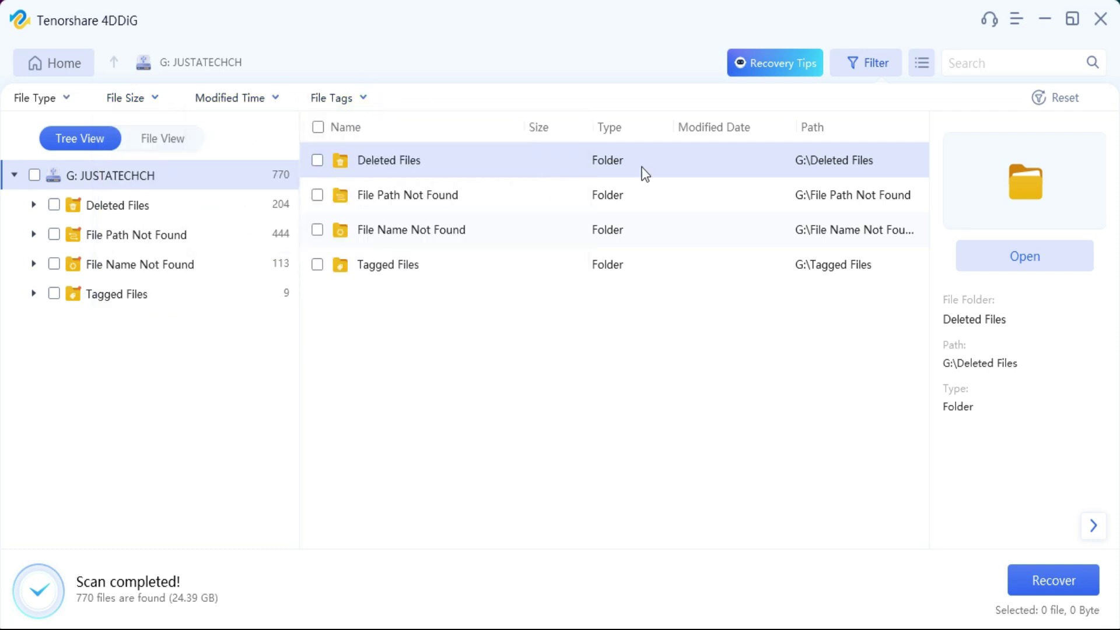
pyautogui.click(926, 65)
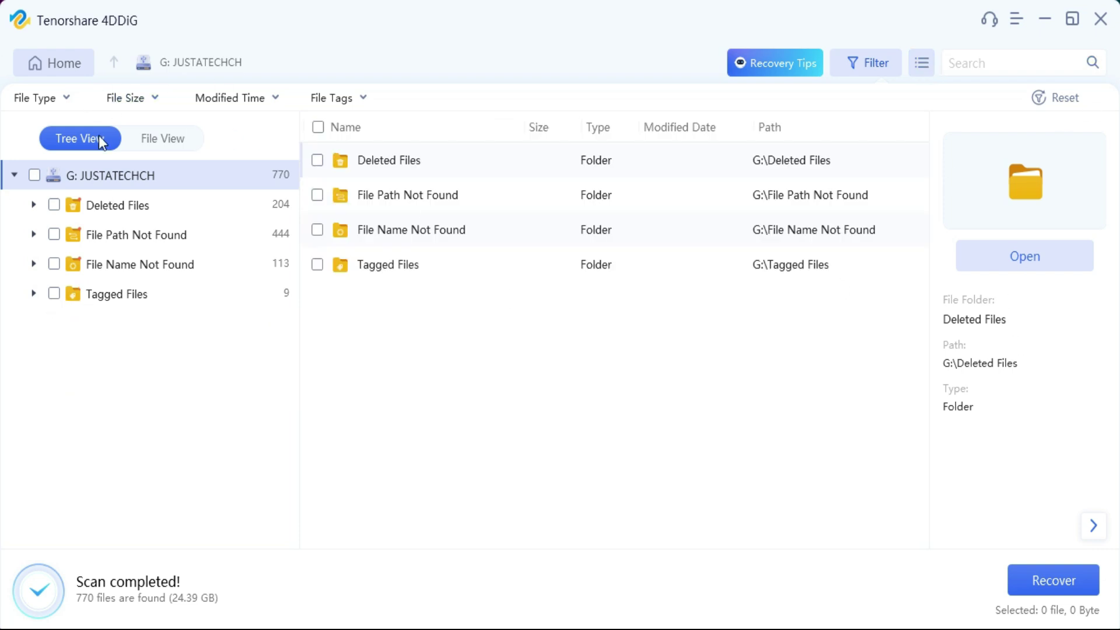
# Step: Preview the first MOV screen recording and select the second one
pyautogui.click(154, 141)
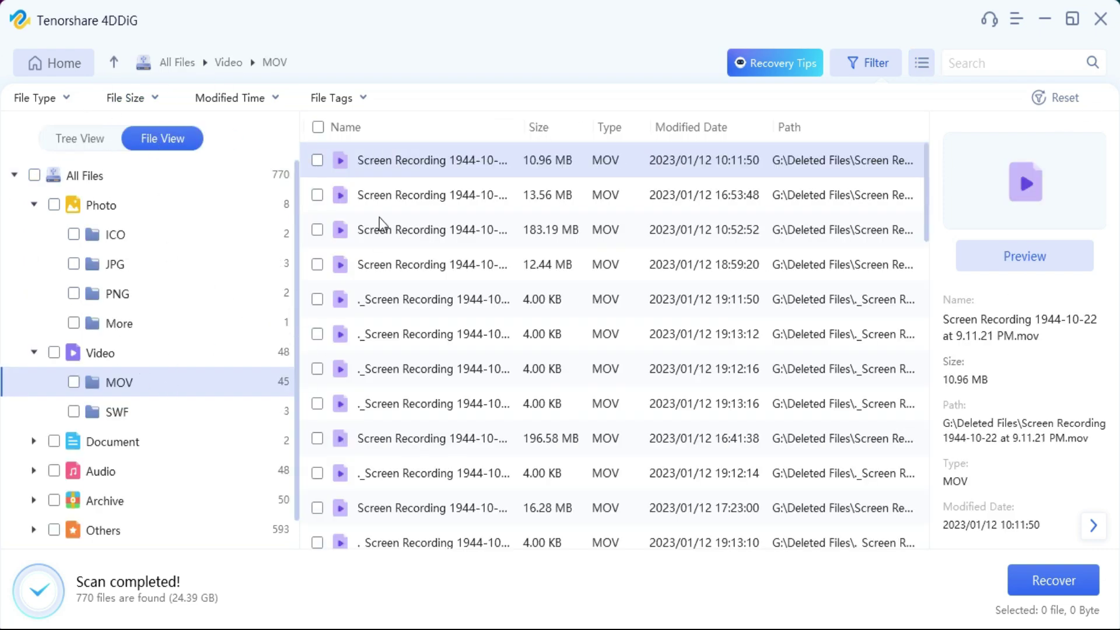
pyautogui.doubleClick(552, 160)
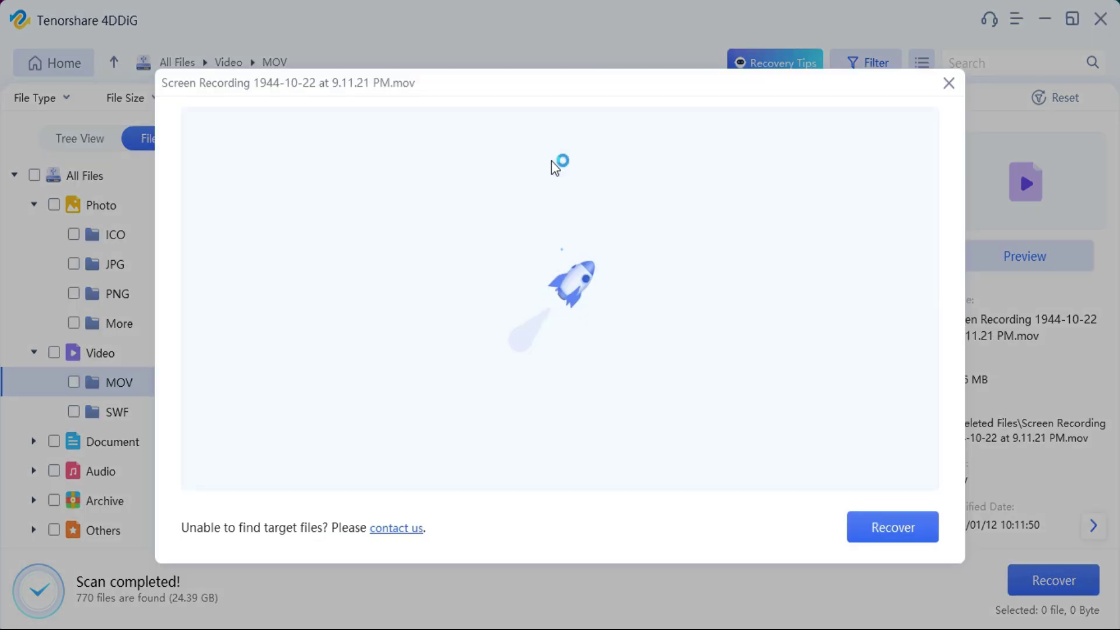
pyautogui.click(947, 80)
pyautogui.click(542, 205)
# Step: Browse the PLIST, MP3, ZIP and Others folders, then return to the MOV list
pyautogui.click(118, 441)
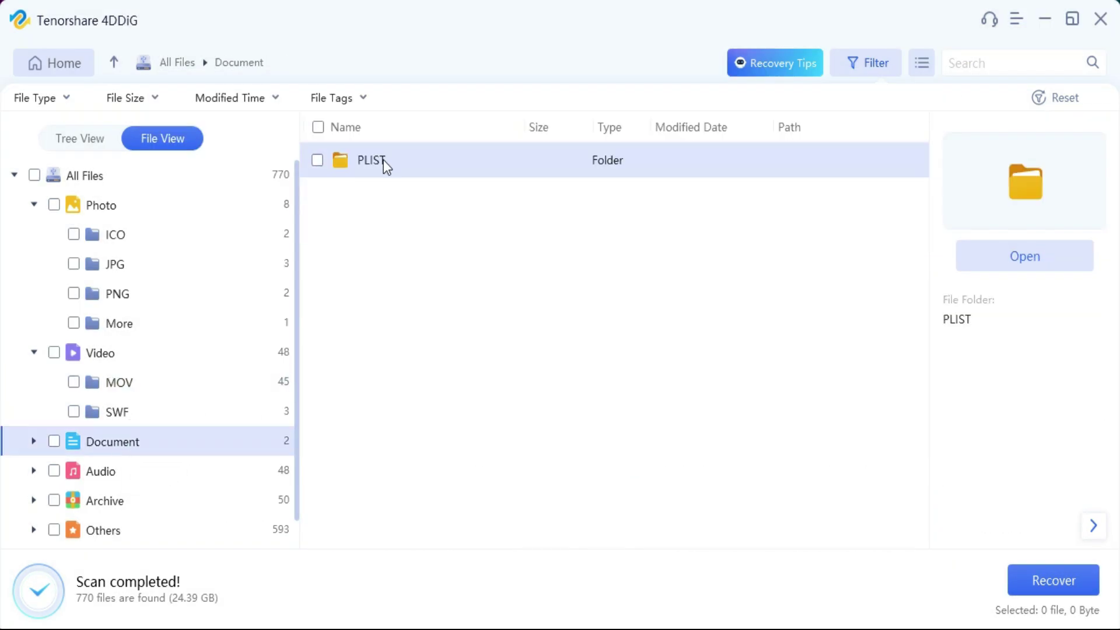
pyautogui.doubleClick(388, 166)
pyautogui.click(80, 501)
pyautogui.doubleClick(426, 173)
pyautogui.scroll(-1, 78, 471)
pyautogui.click(96, 470)
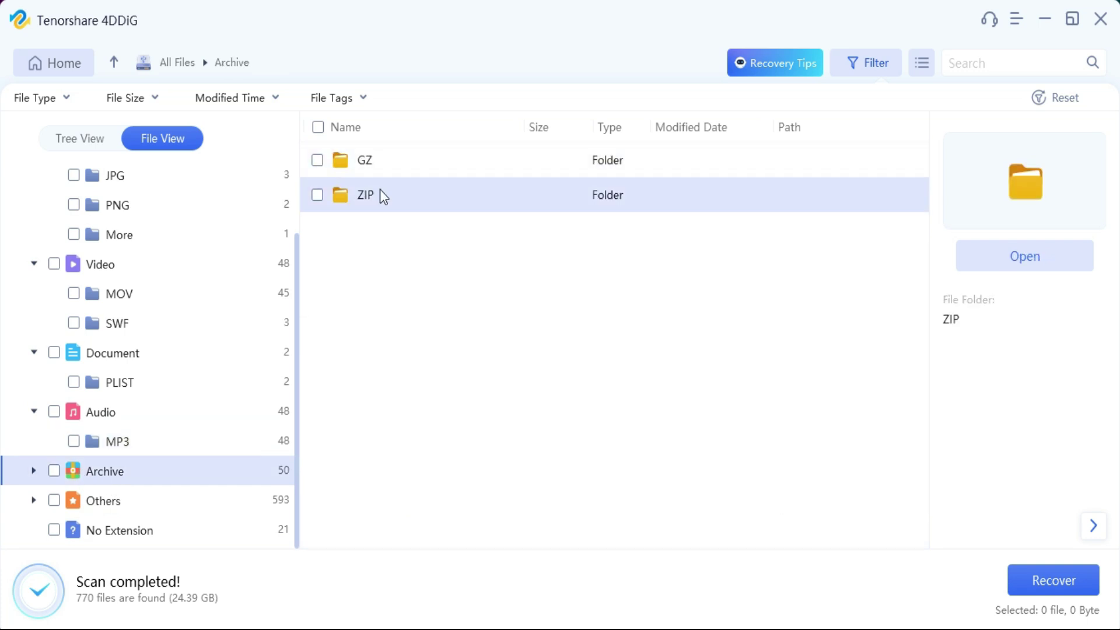
pyautogui.doubleClick(380, 191)
pyautogui.scroll(-5, 459, 156)
pyautogui.scroll(-1, 105, 509)
pyautogui.click(104, 500)
pyautogui.scroll(3, 273, 327)
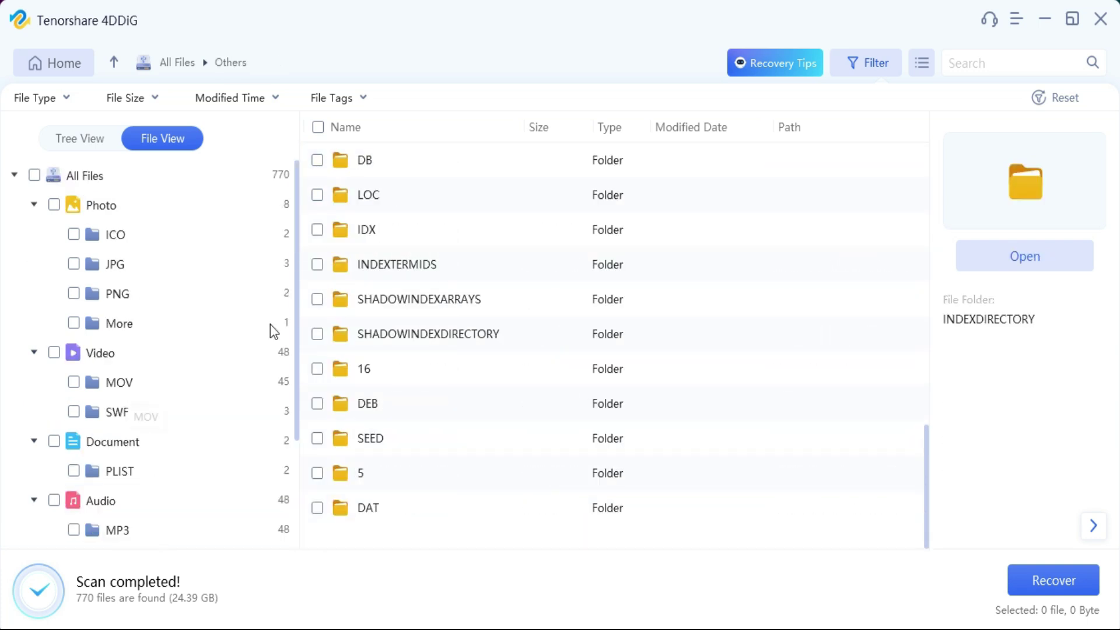
pyautogui.click(119, 383)
# Step: Mark three MOV recordings plus JPG_4965901824.jpg and JPG_695925248.jpg for recovery
pyautogui.click(316, 194)
pyautogui.click(317, 160)
pyautogui.click(317, 264)
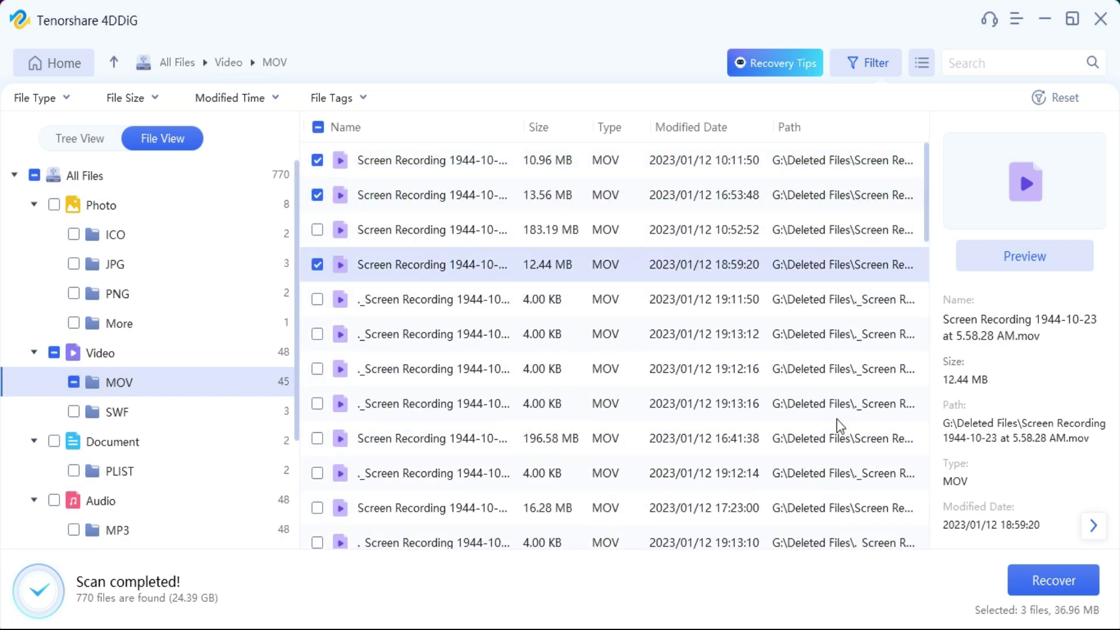
pyautogui.click(317, 194)
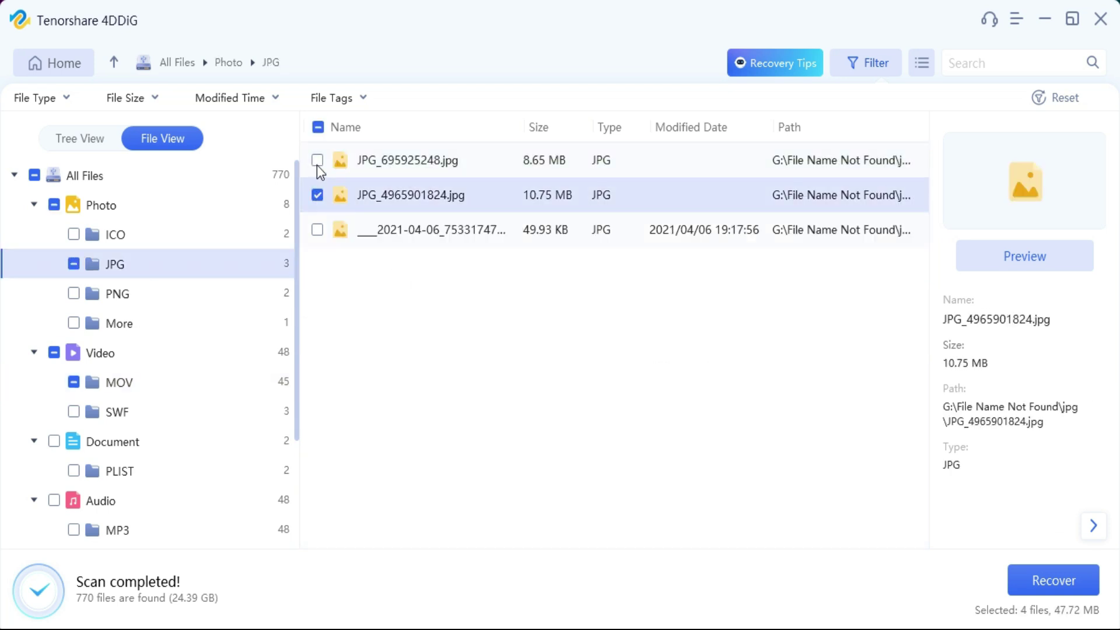
pyautogui.click(317, 160)
pyautogui.scroll(-1, 209, 419)
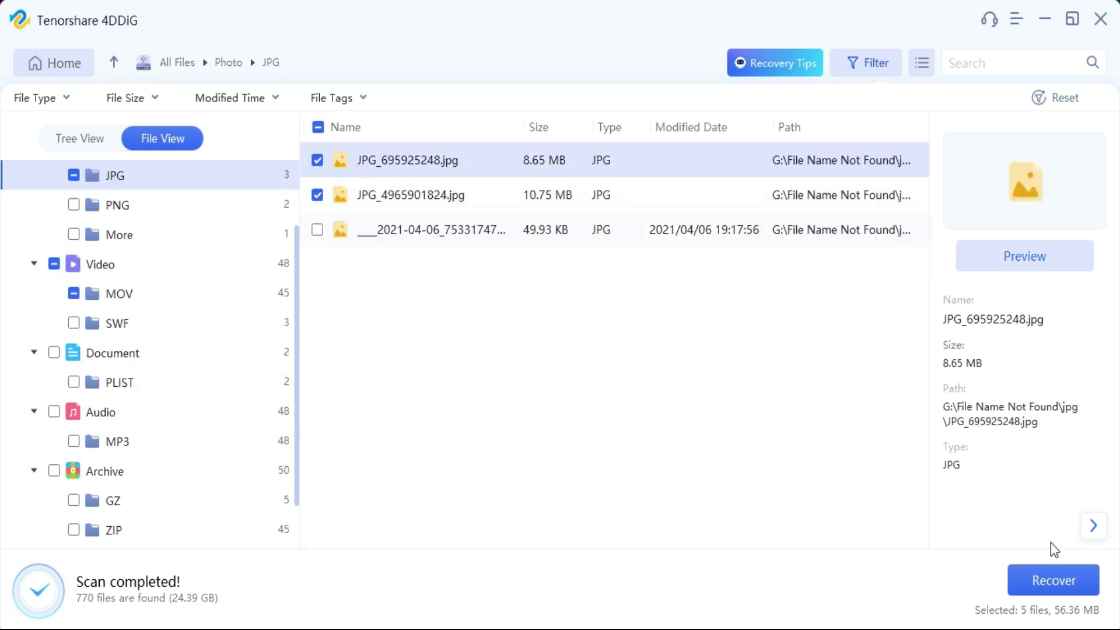
# Step: Recover them with repair into a new Desktop folder 'Recovered Data', then view them
pyautogui.click(1043, 581)
pyautogui.click(380, 176)
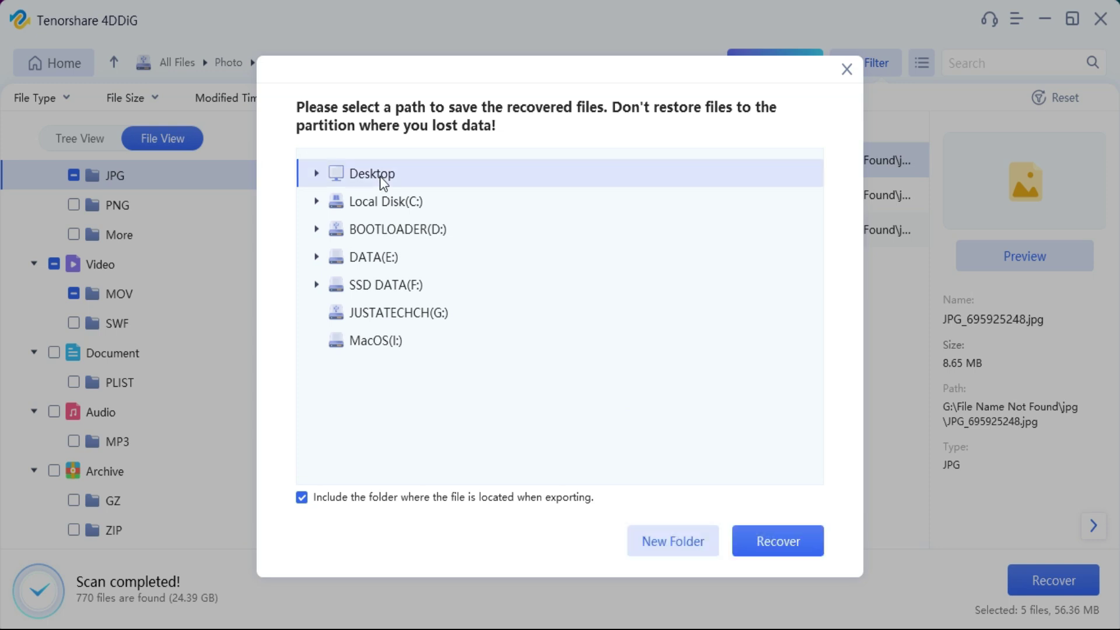
pyautogui.click(691, 541)
pyautogui.write('Recovered Data')
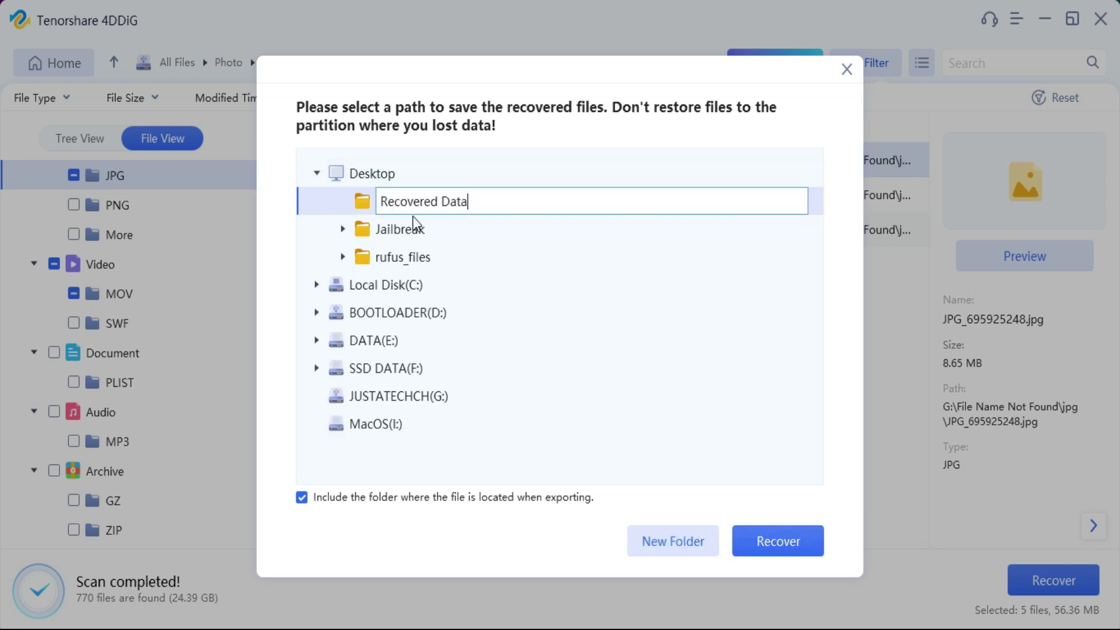
pyautogui.click(413, 226)
pyautogui.click(483, 198)
pyautogui.click(772, 538)
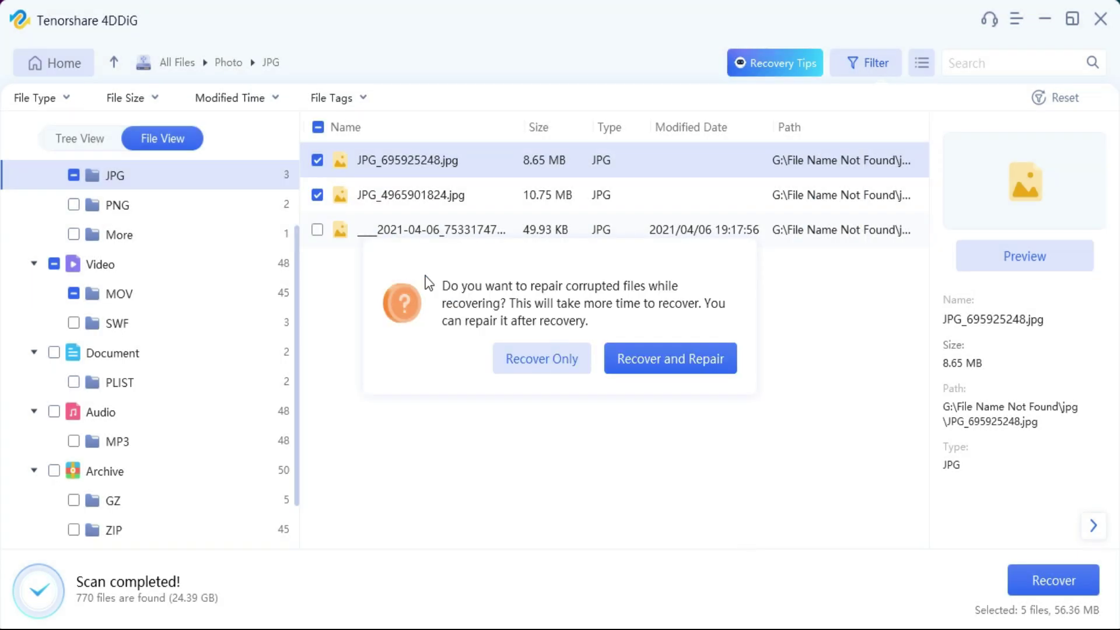
pyautogui.click(650, 352)
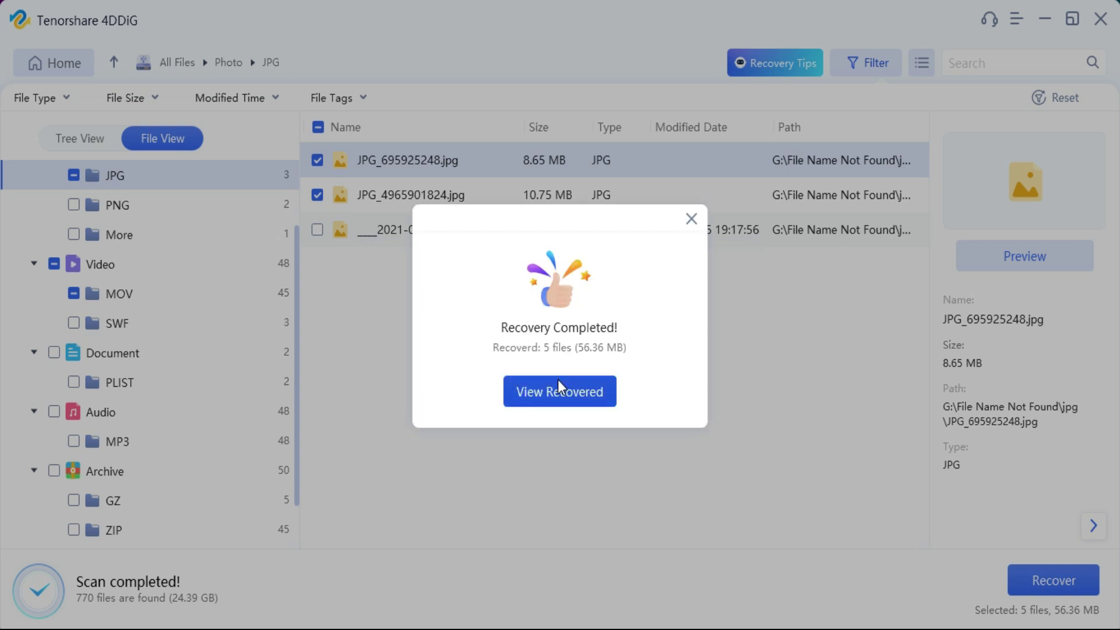
pyautogui.click(558, 389)
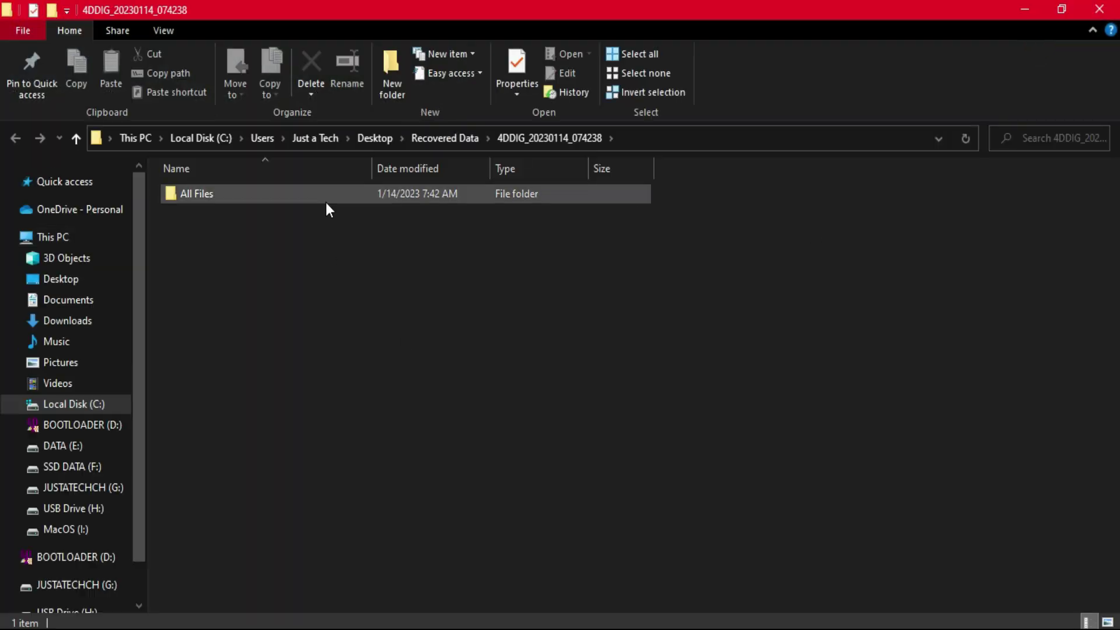
# Step: Open All Files > Video > MOV to view the recovered recordings, then go back
pyautogui.doubleClick(257, 198)
pyautogui.click(242, 210)
pyautogui.doubleClick(243, 211)
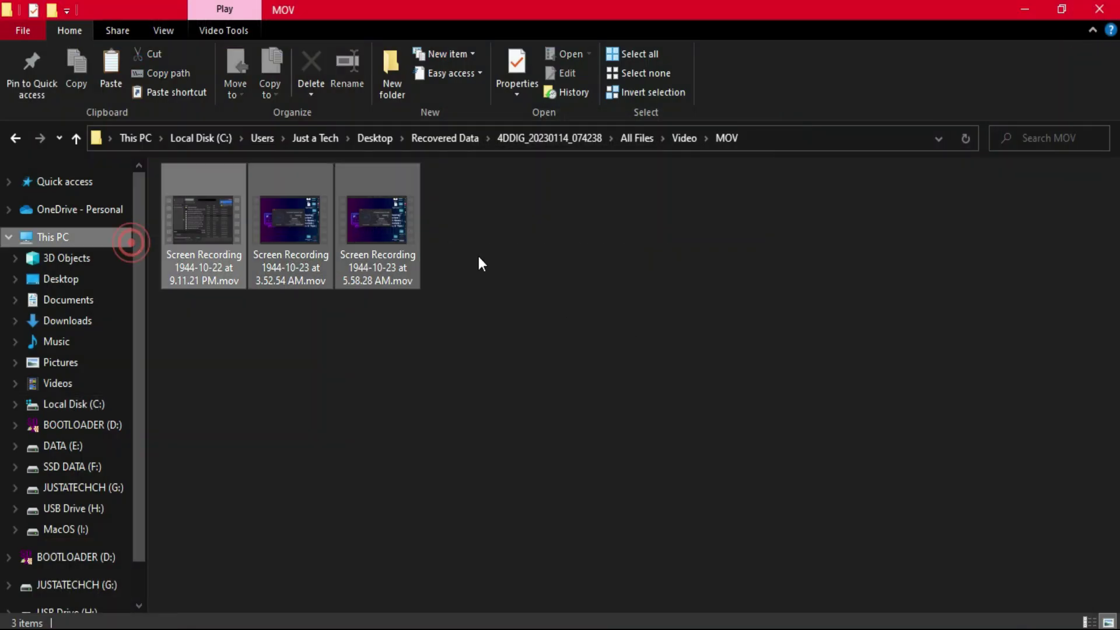
pyautogui.click(52, 236)
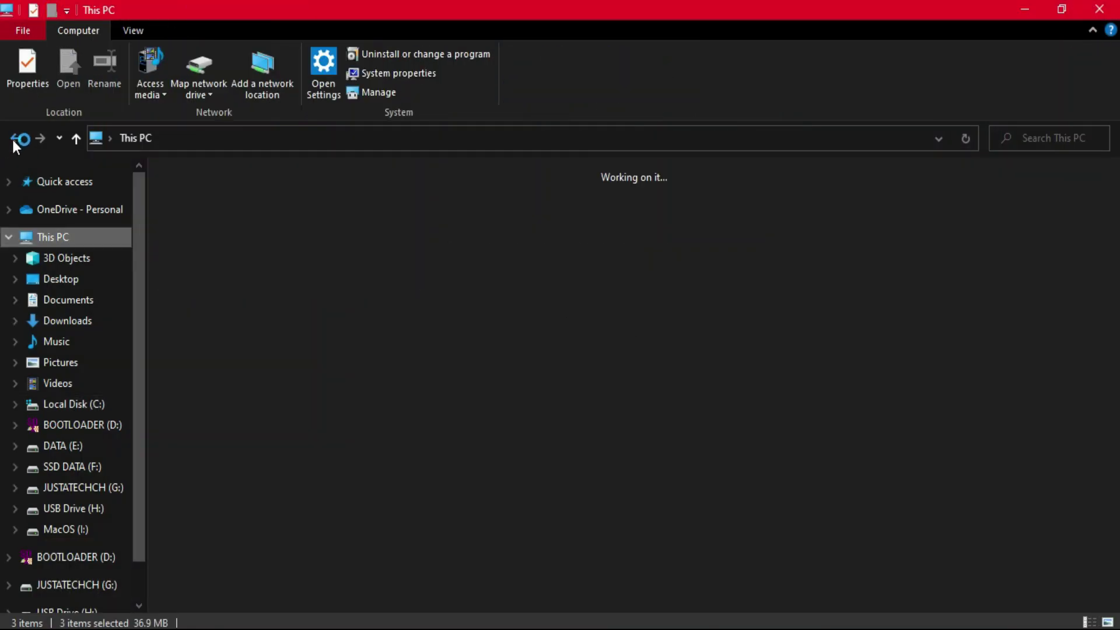
pyautogui.click(15, 137)
pyautogui.click(15, 137)
# Step: View both recovered photos in Photo > JPG, then minimize File Explorer
pyautogui.doubleClick(208, 202)
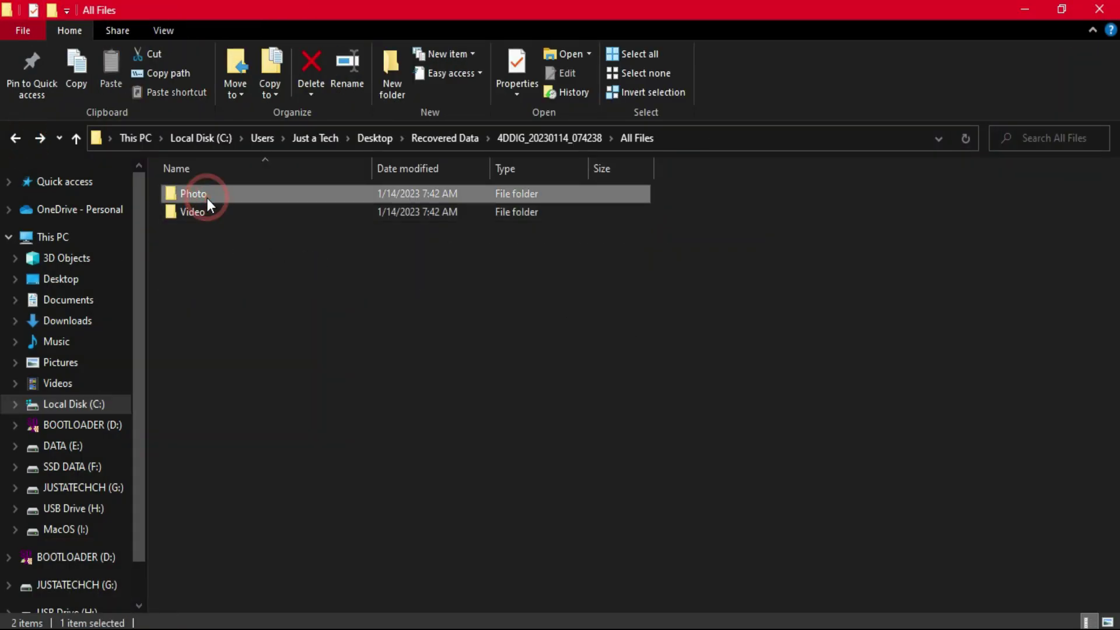
pyautogui.click(220, 203)
pyautogui.doubleClick(219, 203)
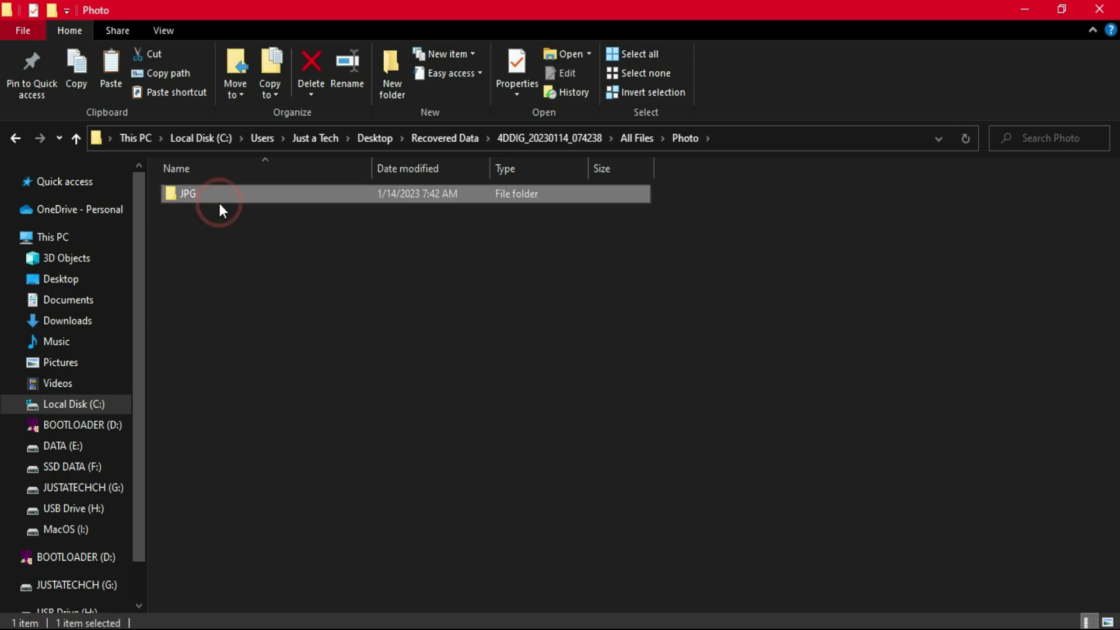
pyautogui.click(283, 236)
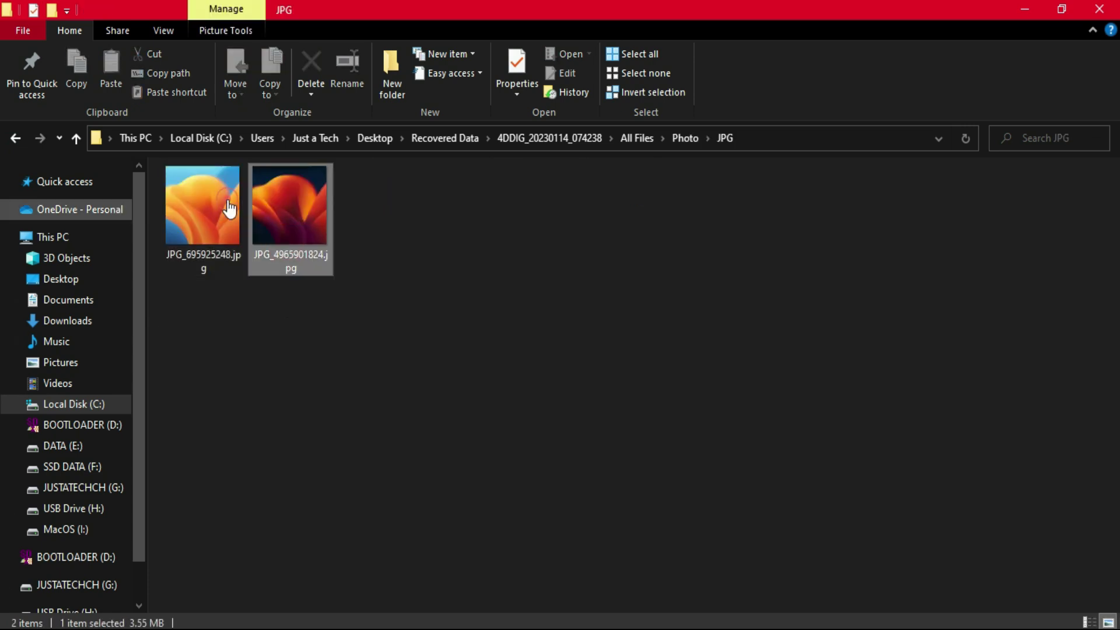
pyautogui.press('Left')
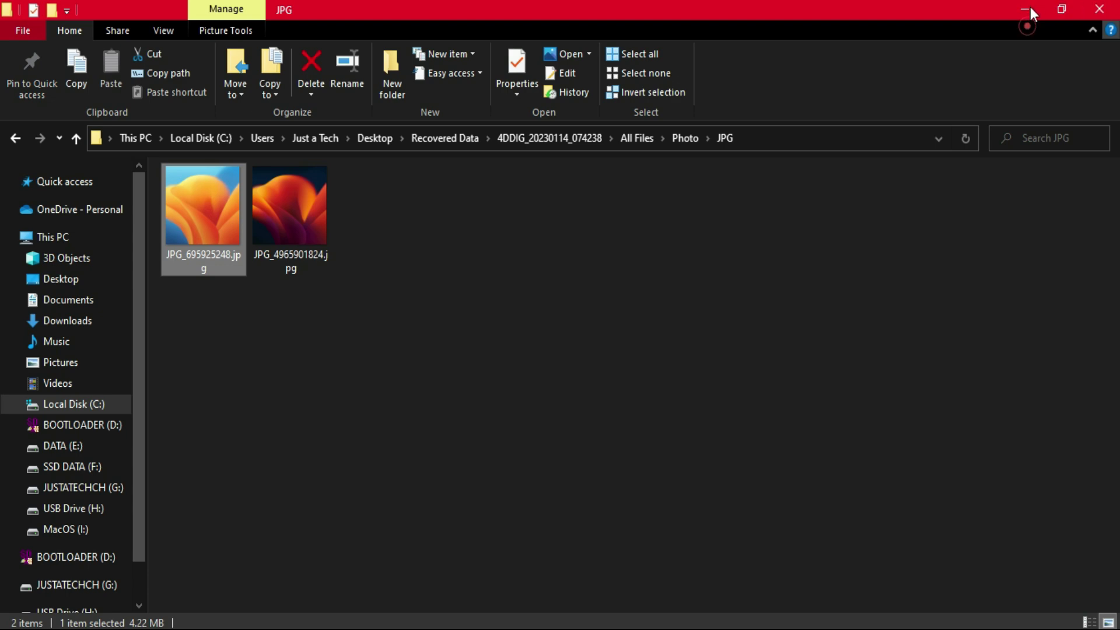
pyautogui.click(1028, 8)
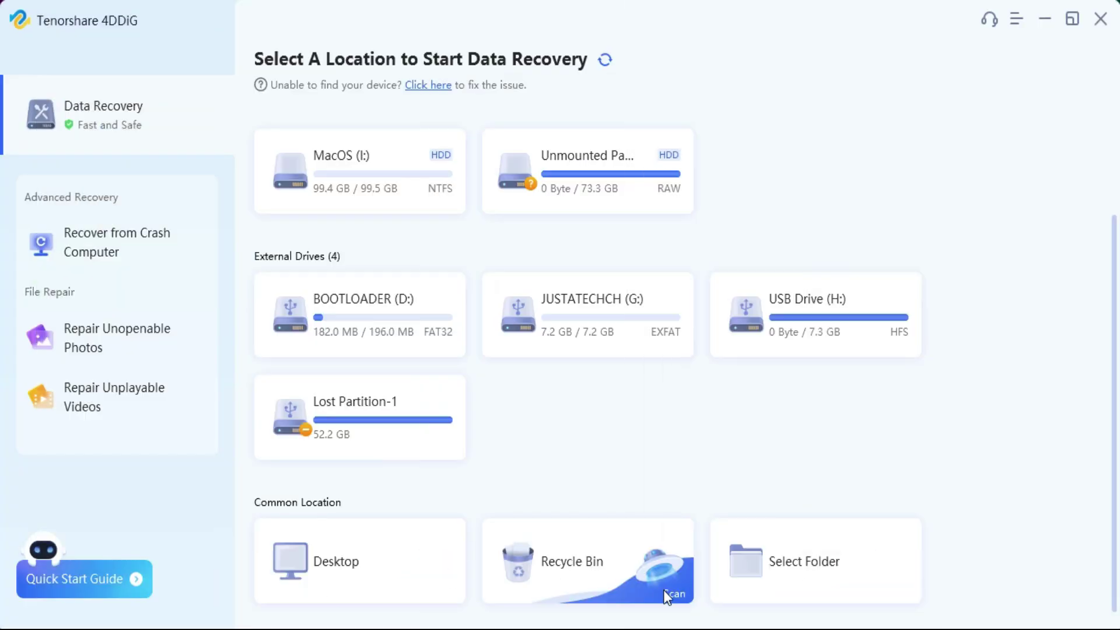
pyautogui.click(663, 589)
pyautogui.click(507, 412)
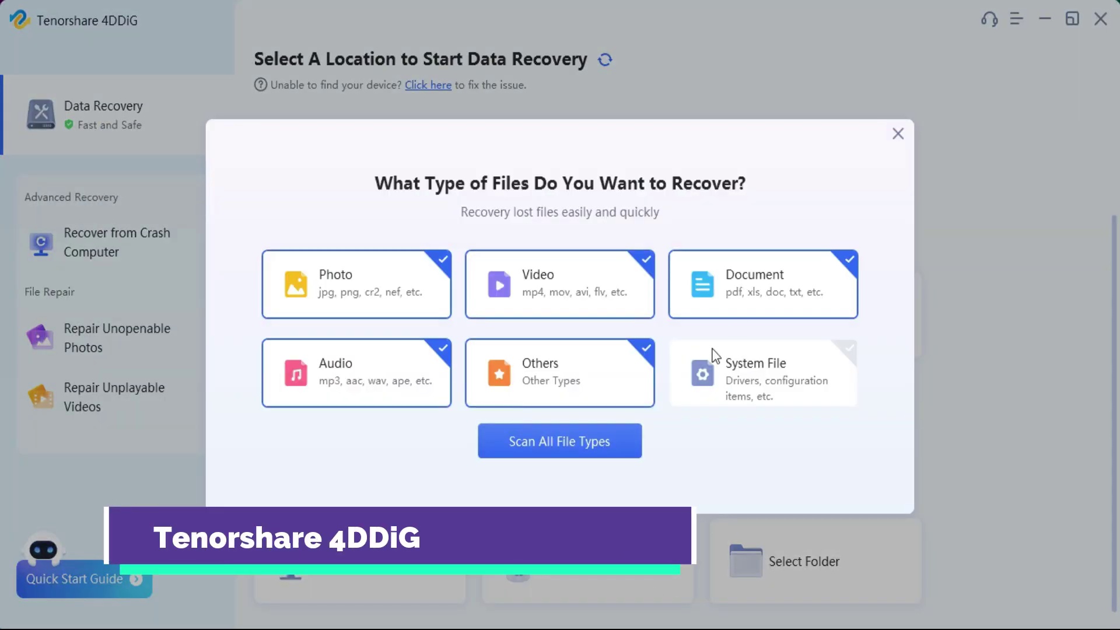
pyautogui.click(898, 133)
pyautogui.scroll(2, 769, 463)
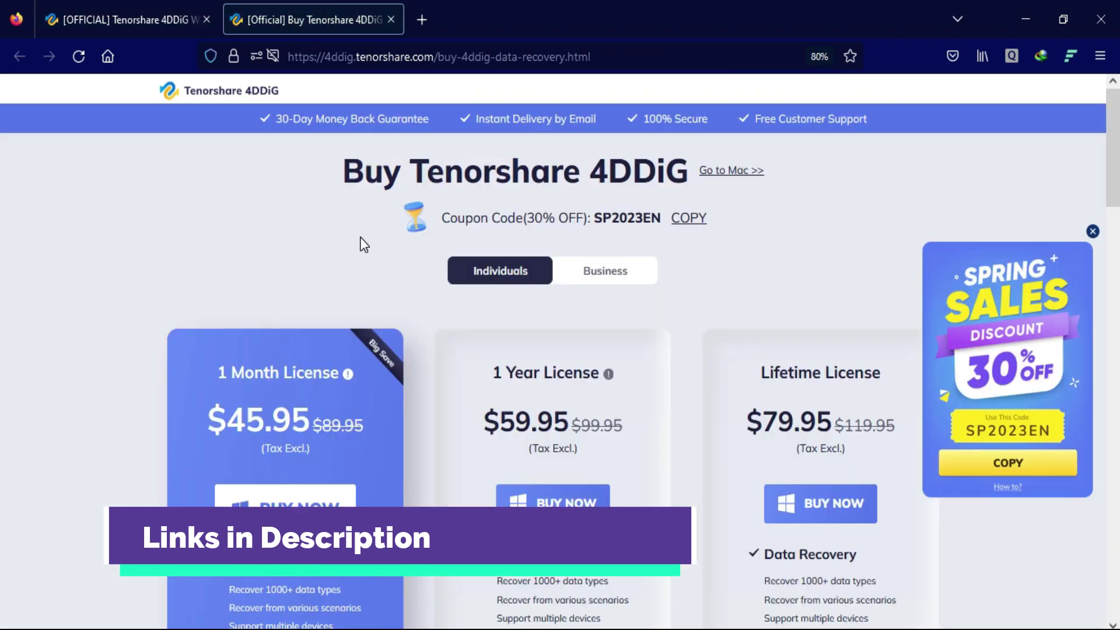
pyautogui.scroll(-5, 361, 251)
pyautogui.scroll(5, 362, 252)
# Step: Switch to the '[OFFICIAL] Tenorshare 4DDiG' browser tab
pyautogui.click(175, 19)
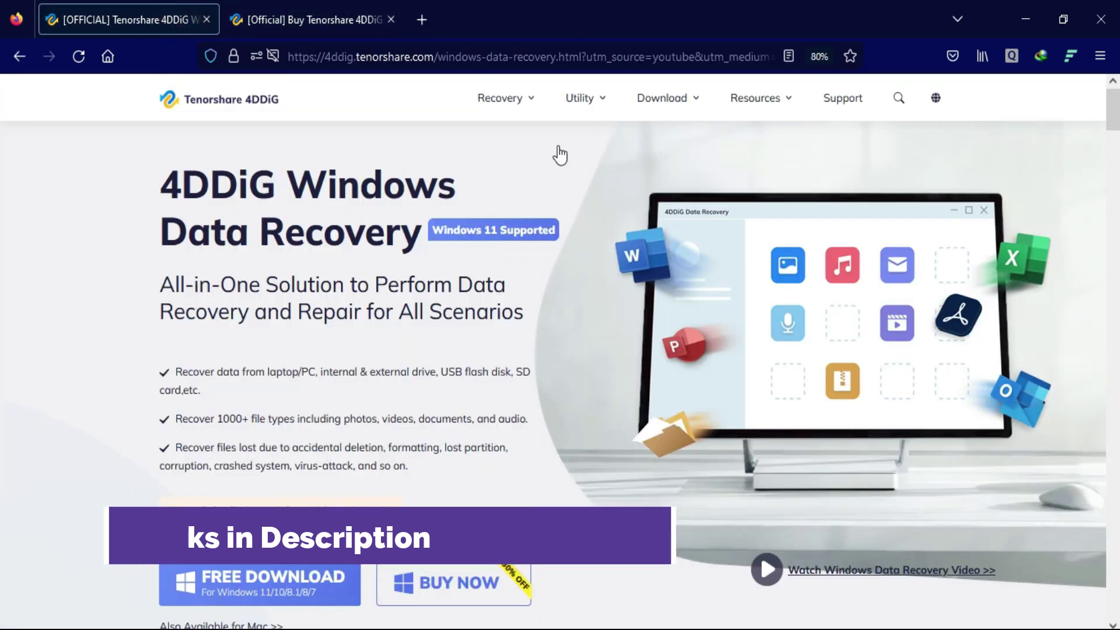